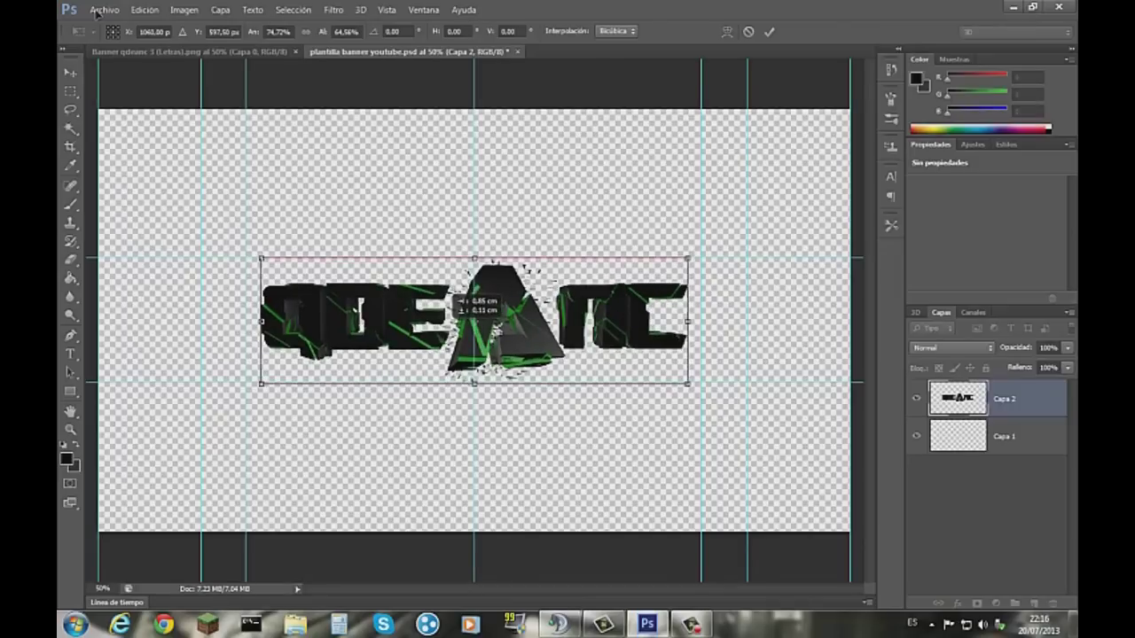
Apply the logo layer's transform and fill the Capa 1 background layer with black.
key("Return")
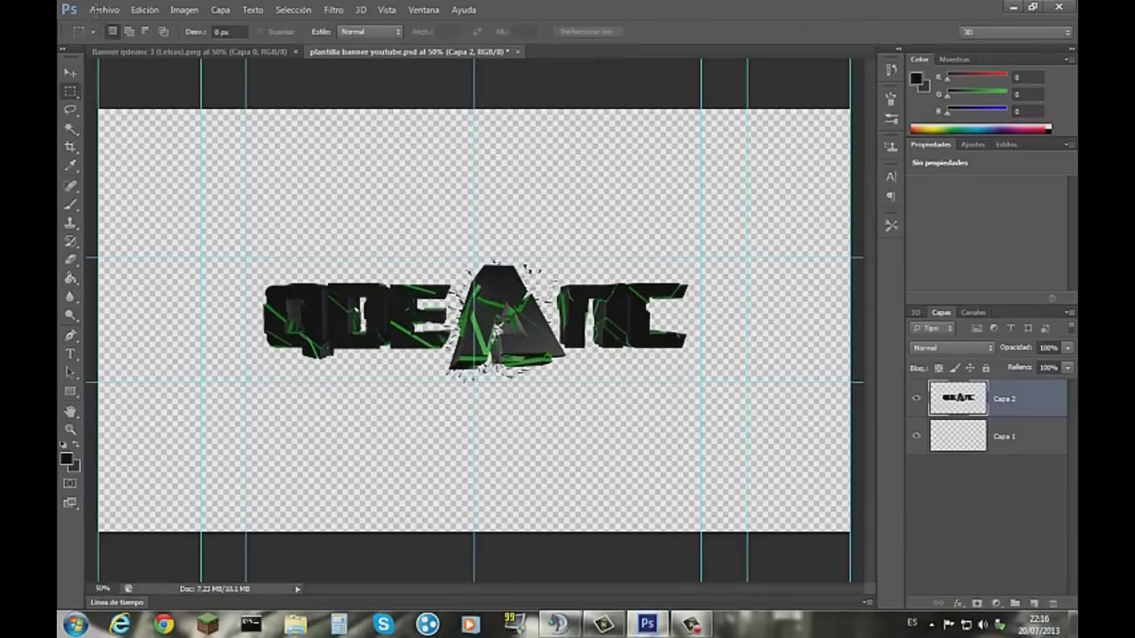
key("alt+bracketleft")
key("g")
key("alt+BackSpace")
Open PACK 350 SUSCRIPTORES RAUCHDESIGN.psd and copy its blue binary-code texture beneath the banner's logo, in linear dodge mode at 65% opacity.
left_click(103, 16)
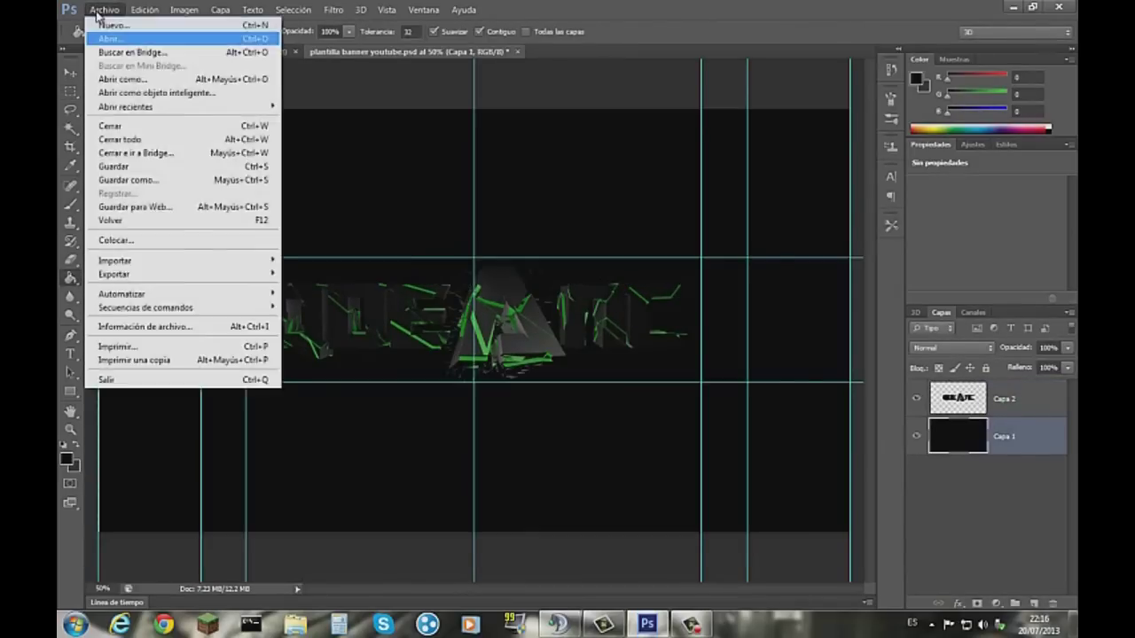
left_click(111, 35)
left_click(608, 213)
key("Return")
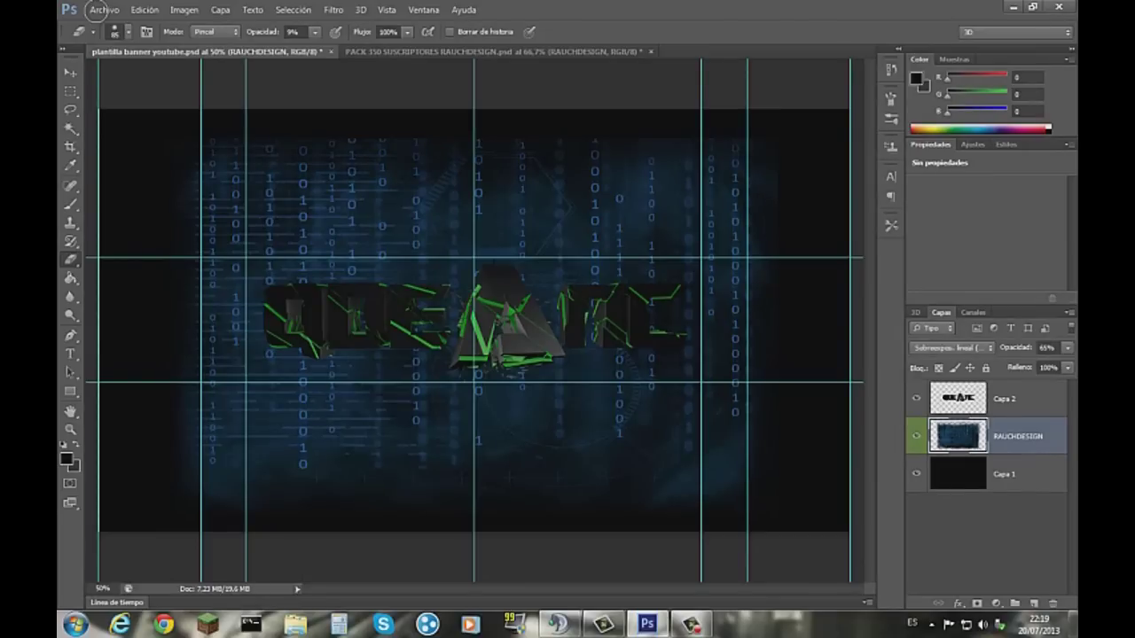
Tint the binary-code texture green with merged Hue/Saturation (hue -72, saturation -31) and lower its opacity to about 29%.
key("ctrl+z")
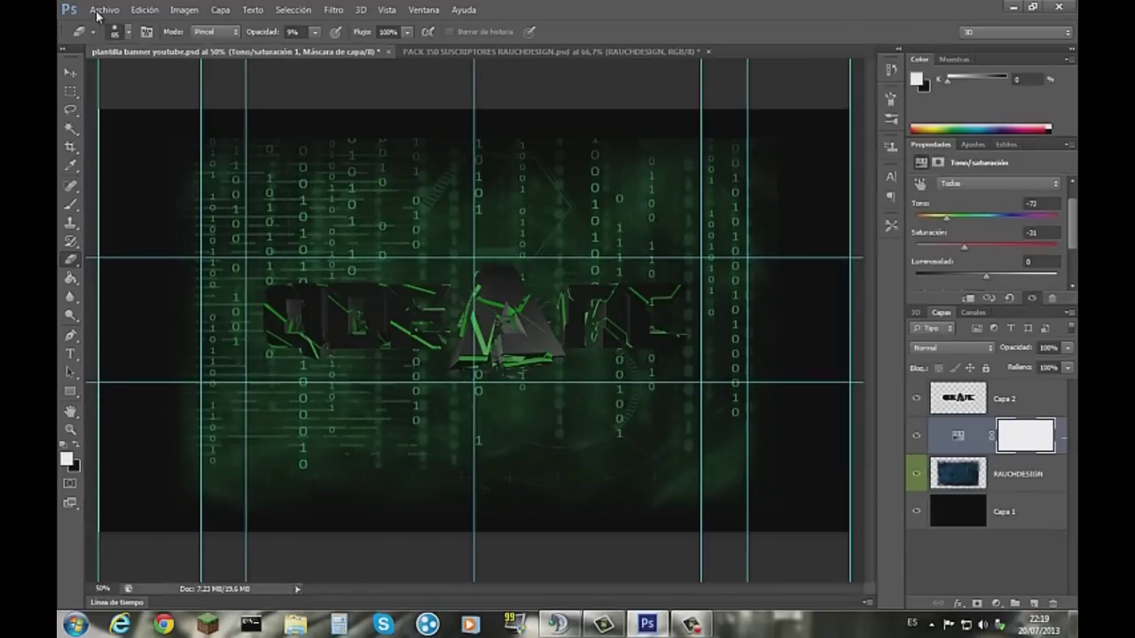
key("ctrl+alt+z")
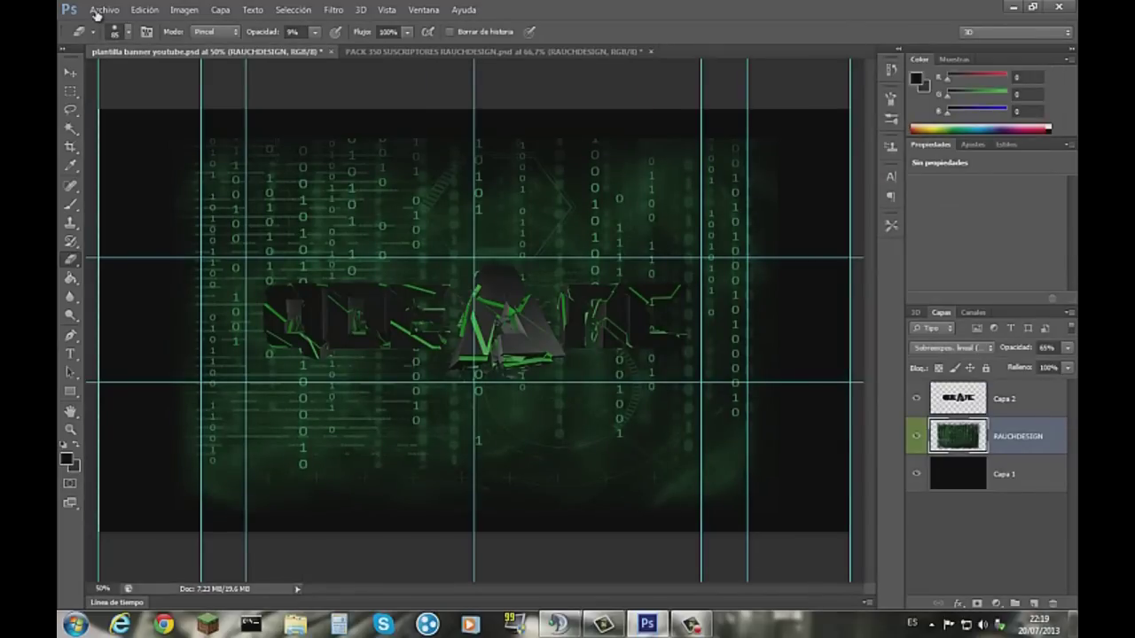
type("38")
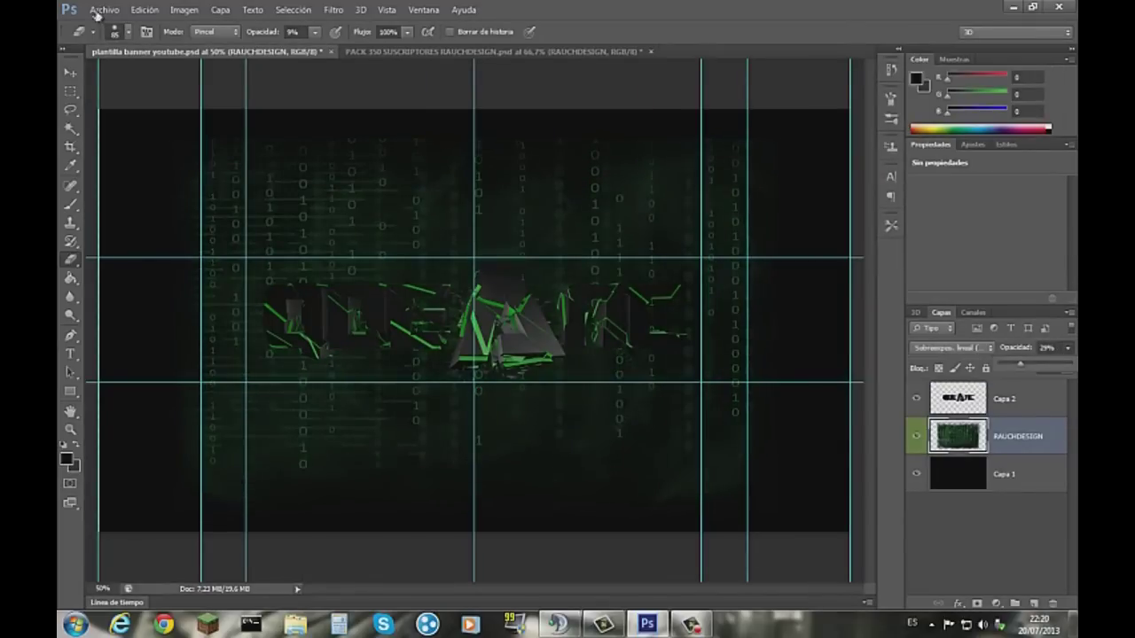
Copy a line-mesh texture from the pack into the banner, rotating it about 96° and scaling it to about 80% over the first letters.
type("v")
key("ctrl+o")
key("Return")
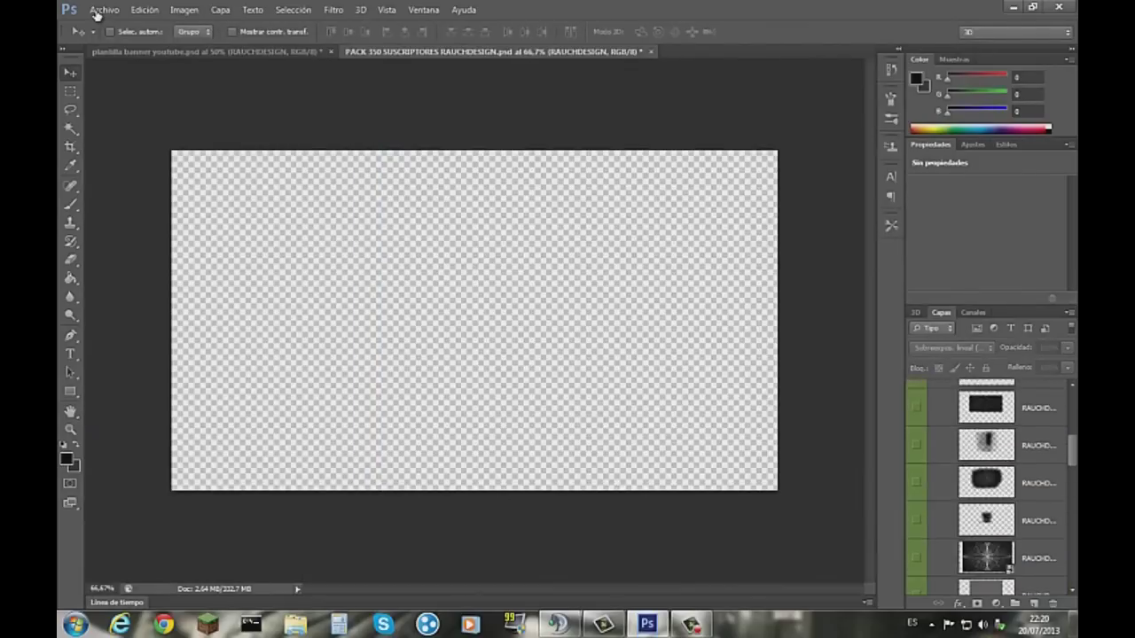
key("Return")
key("ctrl+Tab")
key("ctrl+t")
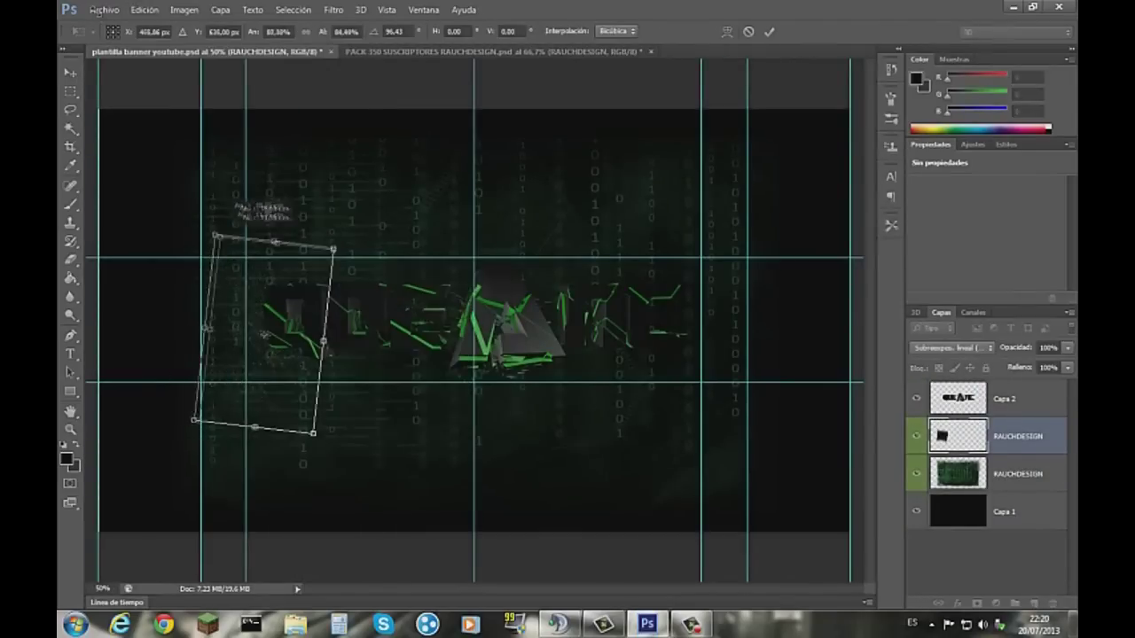
key("Return")
Duplicate the line-mesh texture layer in the banner.
right_click(1019, 436)
left_click(852, 142)
key("Return")
Move the duplicated line-mesh texture to the last letter of the logo and transform it to fit there.
mouse_move(292, 301)
left_mouse_down()
mouse_move(672, 303)
mouse_move(753, 283)
mouse_move(767, 315)
mouse_move(753, 266)
mouse_move(661, 262)
mouse_move(714, 200)
left_mouse_up()
right_click(674, 304)
left_click(144, 9)
left_click(416, 317)
left_click_drag(680, 300, 692, 289)
right_click(691, 289)
key("Escape")
left_click_drag(612, 337, 598, 346)
right_click(692, 289)
left_click(714, 367)
left_click_drag(685, 222, 632, 218)
left_click_drag(657, 323, 654, 301)
key("Return")
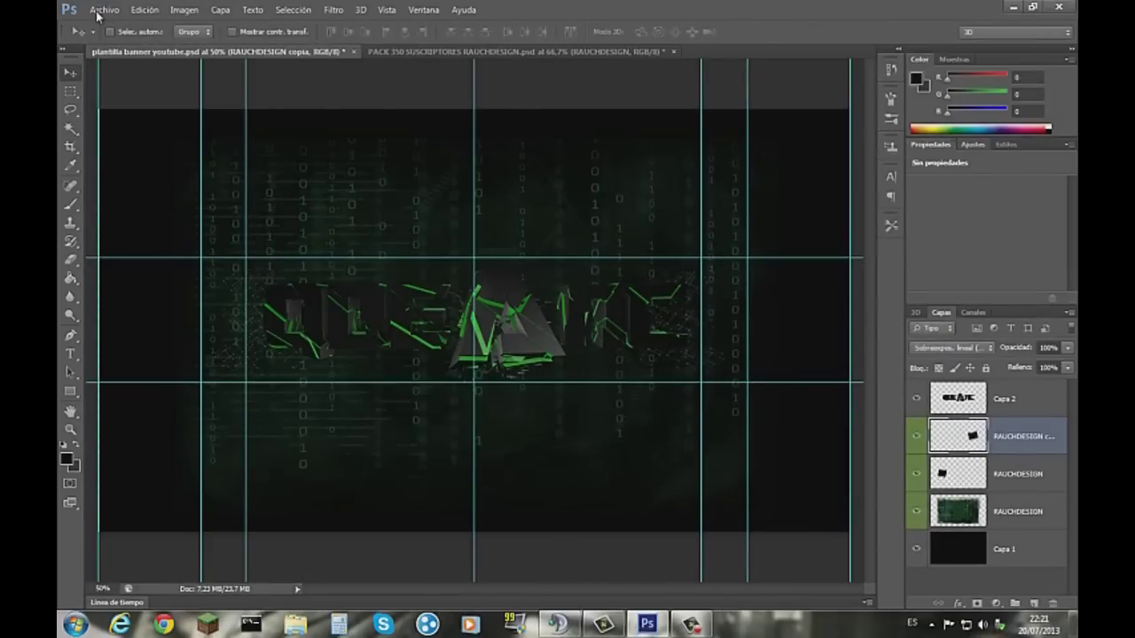
Colorize both line-mesh textures green with merged Hue/Saturation and reduce their opacity, setting the copy to 63%.
key("ctrl+u")
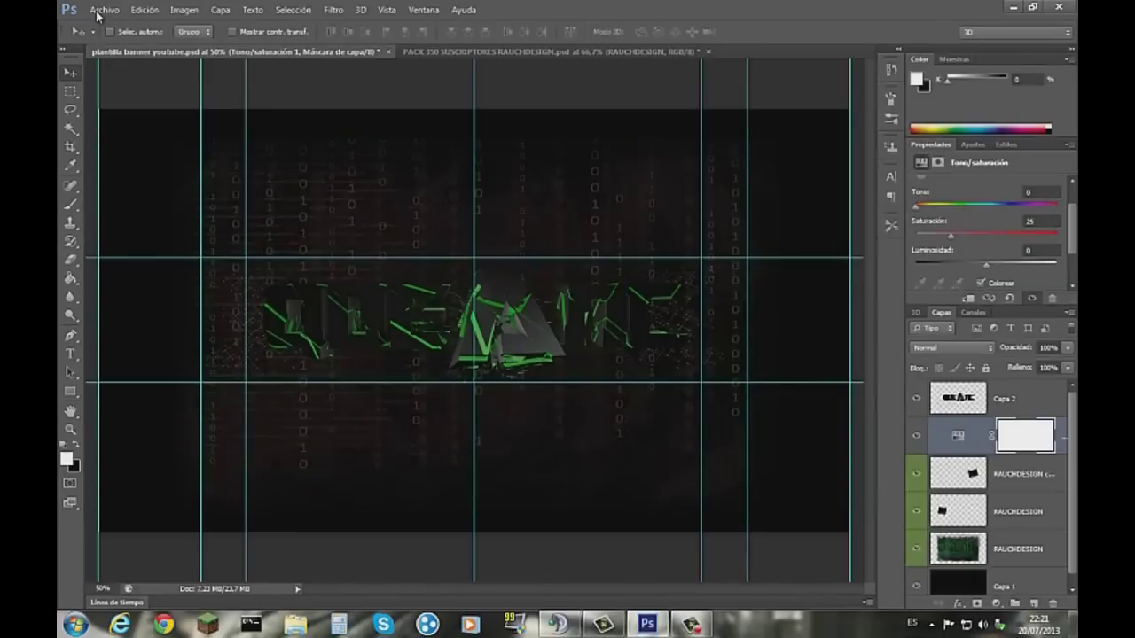
right_click(1055, 436)
left_click(869, 112)
key("Return")
right_click(1055, 435)
key("Escape")
key("Delete")
right_click(1055, 435)
key("Escape")
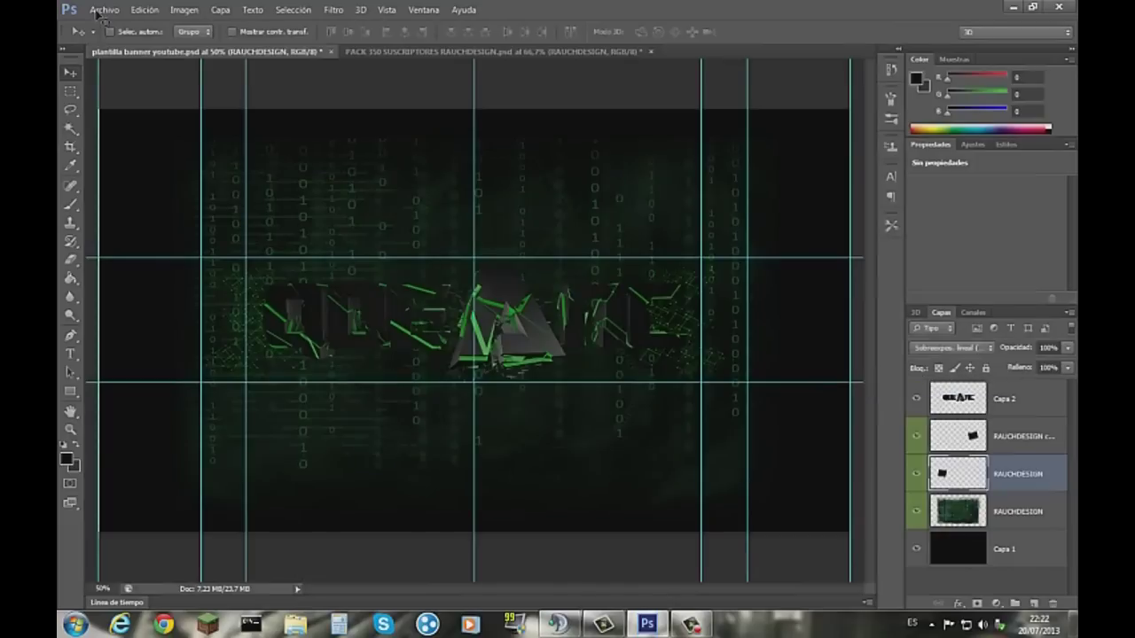
left_click_drag(1068, 348, 1043, 364)
key("alt+bracketright")
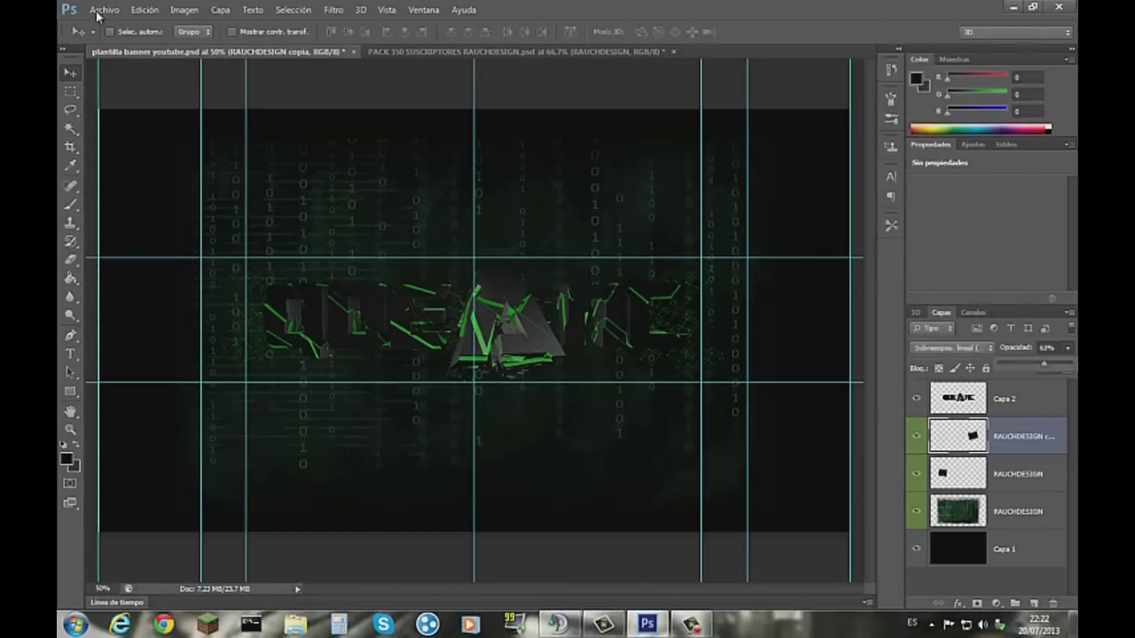
Duplicate the blue glow layer from the pack's Texturas group into plantilla banner youtube.psd and set its opacity to 39%.
key("ctrl+Tab")
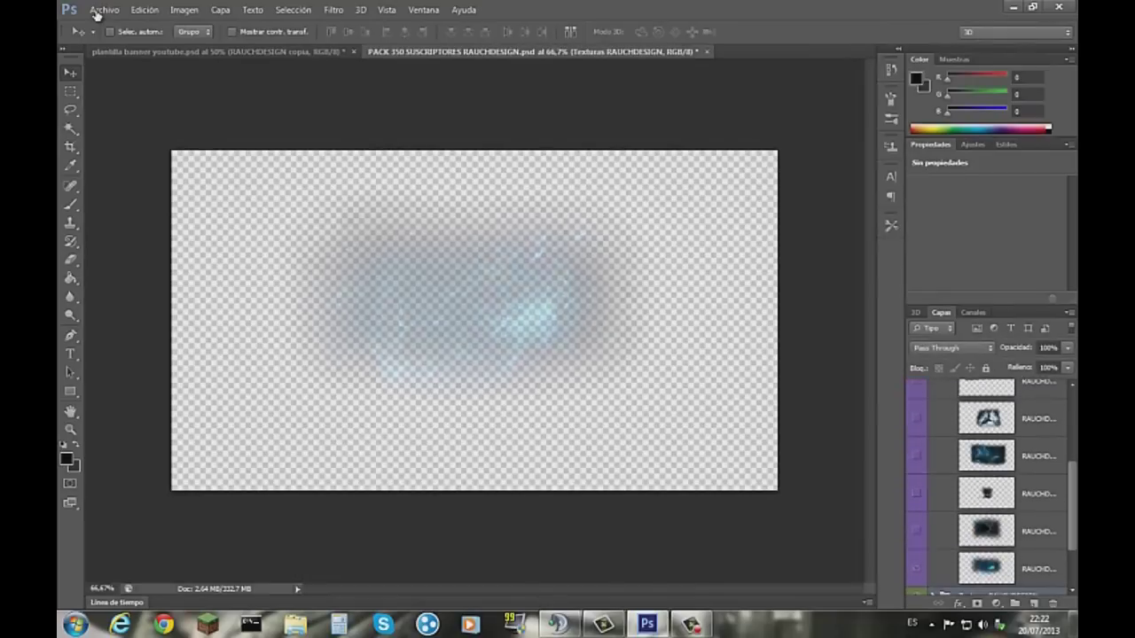
right_click(1019, 568)
left_click(874, 65)
key("Tab")
key("Up")
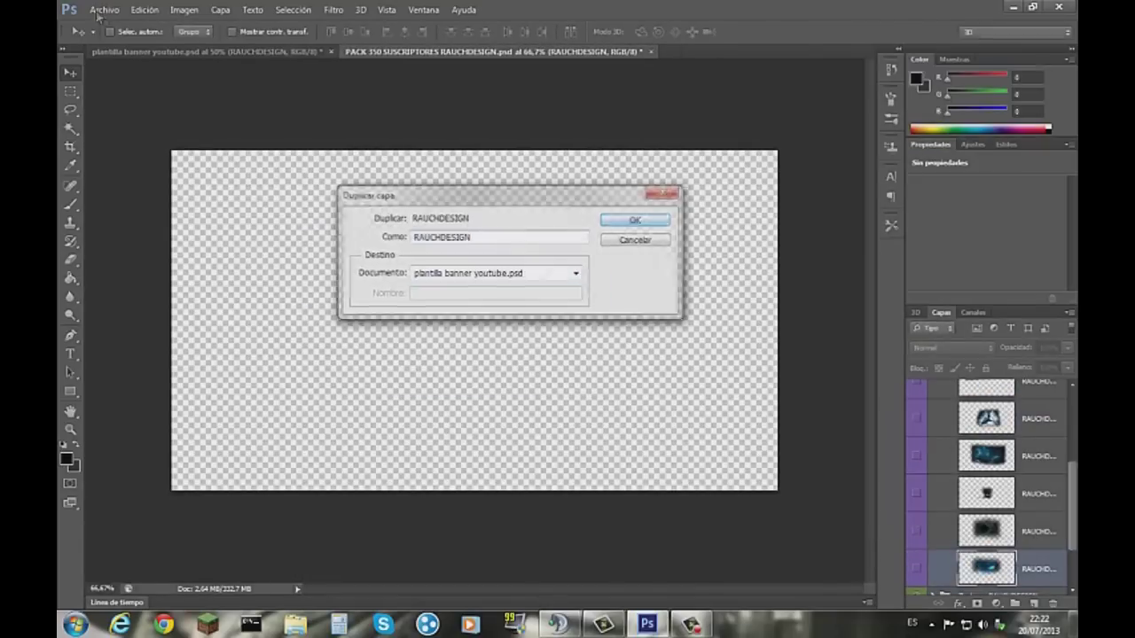
key("Return")
key("3")
key("9")
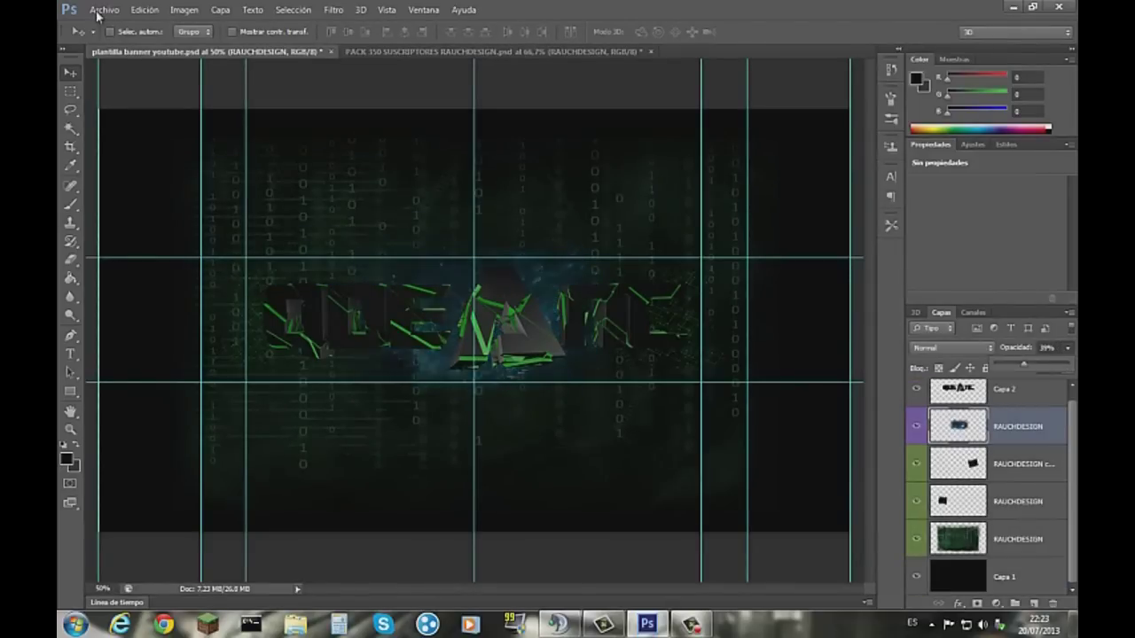
Colorize the glow layer green with merged Hue/Saturation, lower its opacity to 31% and erase parts of it around the logo.
key("ctrl+u")
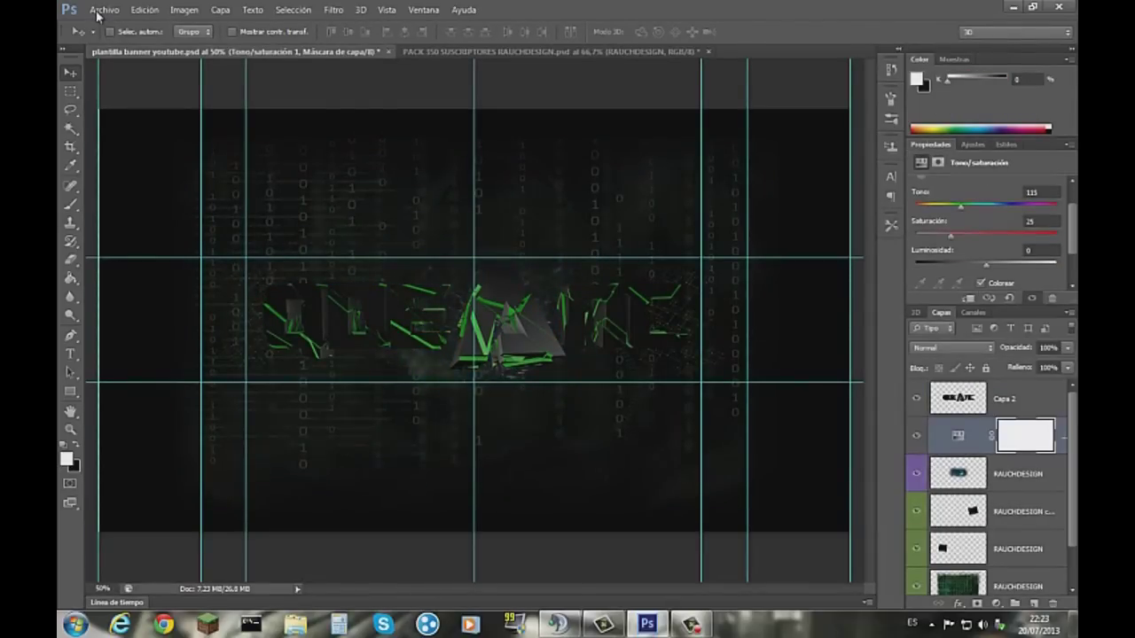
right_click(1059, 435)
left_click(869, 127)
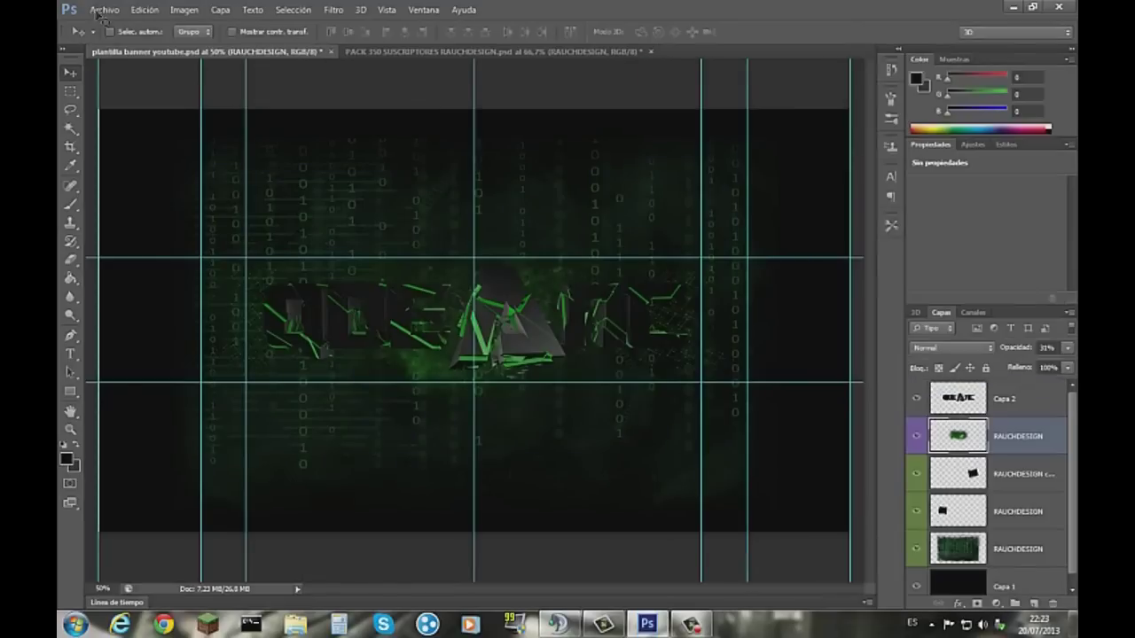
key("e")
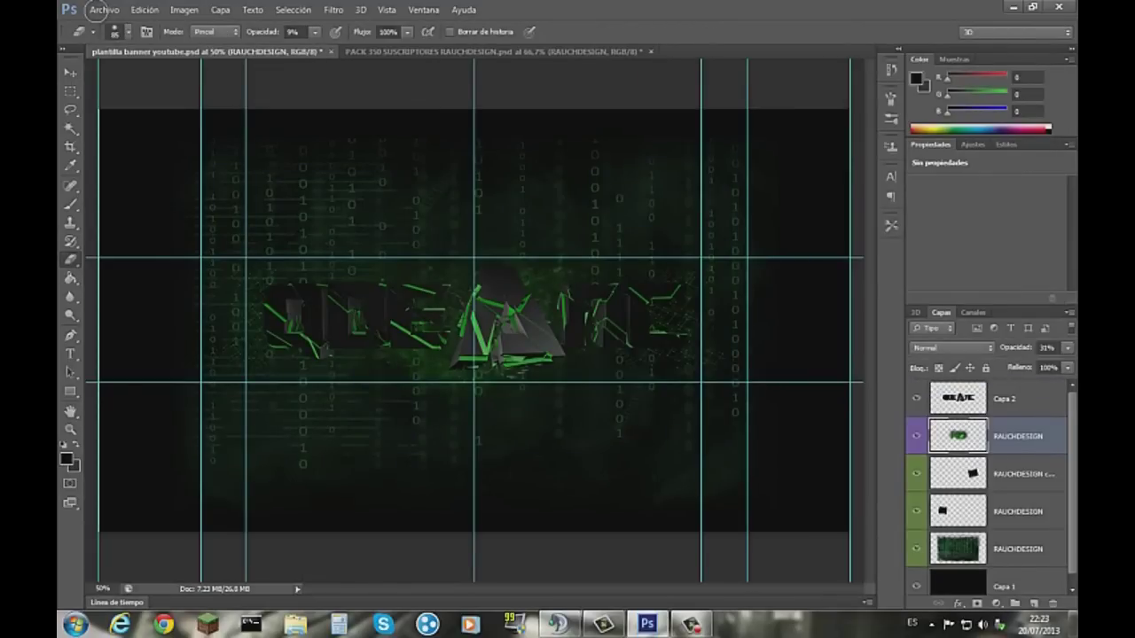
key("v")
Delete the green glow layer from the banner.
right_click(1059, 435)
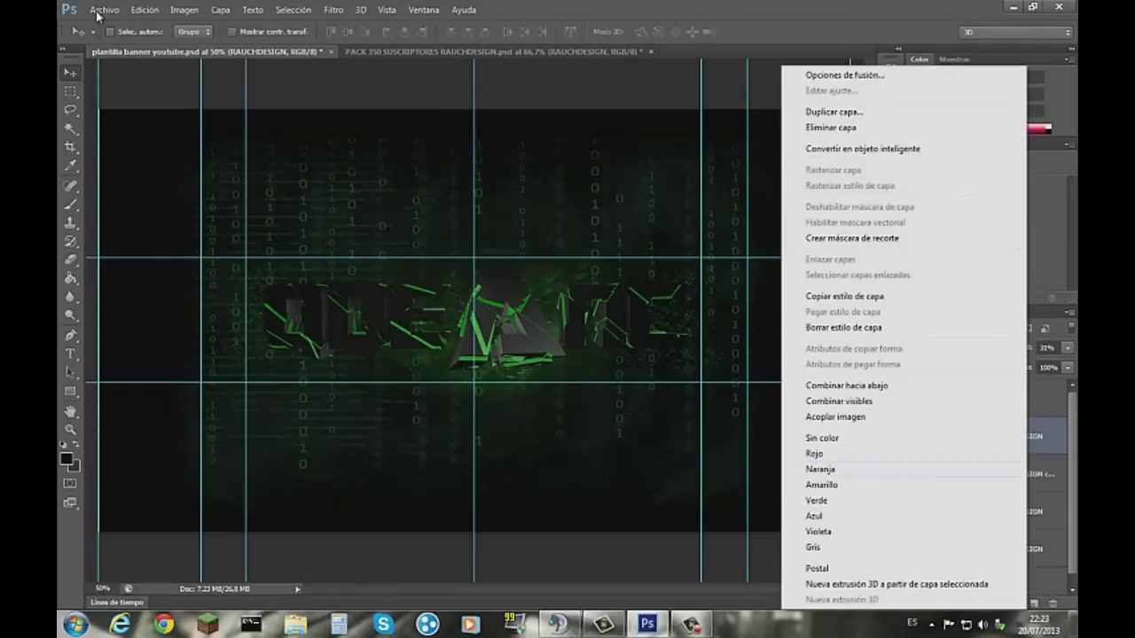
left_click(869, 127)
key("Return")
Copy the dim horizontal flare from the pack's Spaces group into the banner under the logo, in linear dodge mode at 62% opacity.
key("ctrl+Tab")
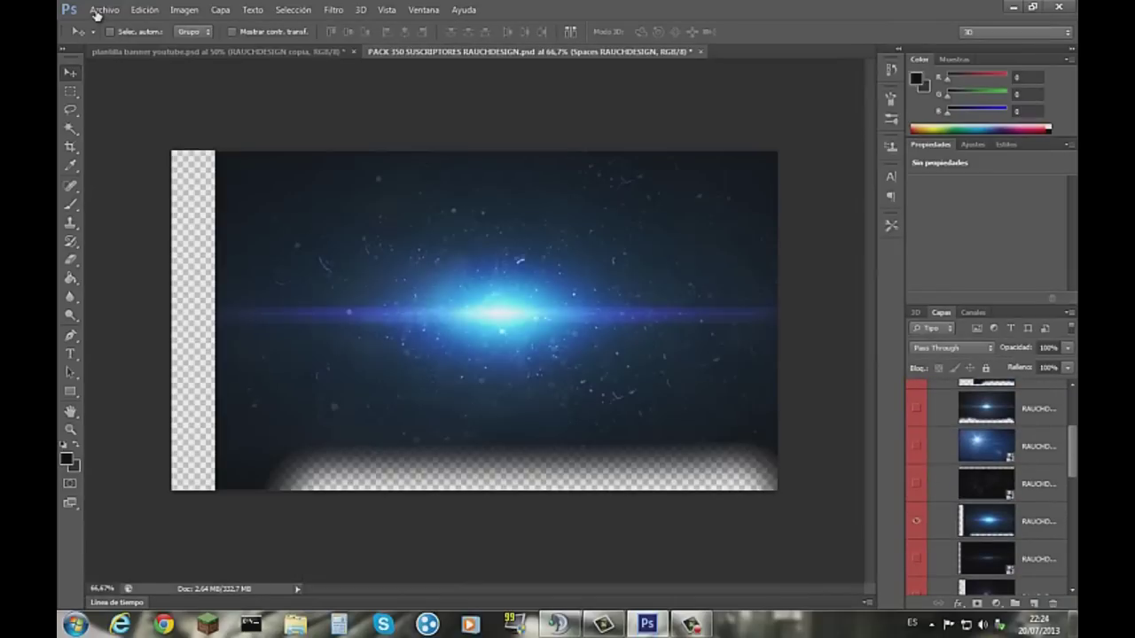
left_click(916, 559)
left_click(916, 521)
right_click(1033, 558)
left_click(842, 84)
key("Tab")
key("Down")
key("Return")
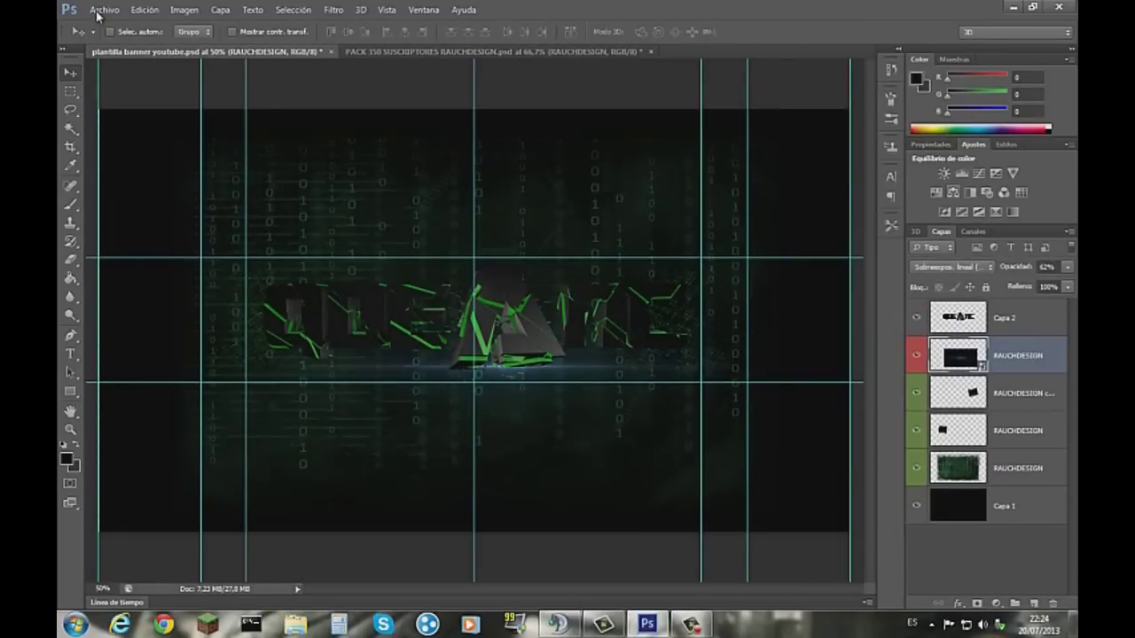
Colorize the flare layer green with Hue/Saturation at hue 133 and saturation 100, and merge the adjustment into it.
left_click(936, 192)
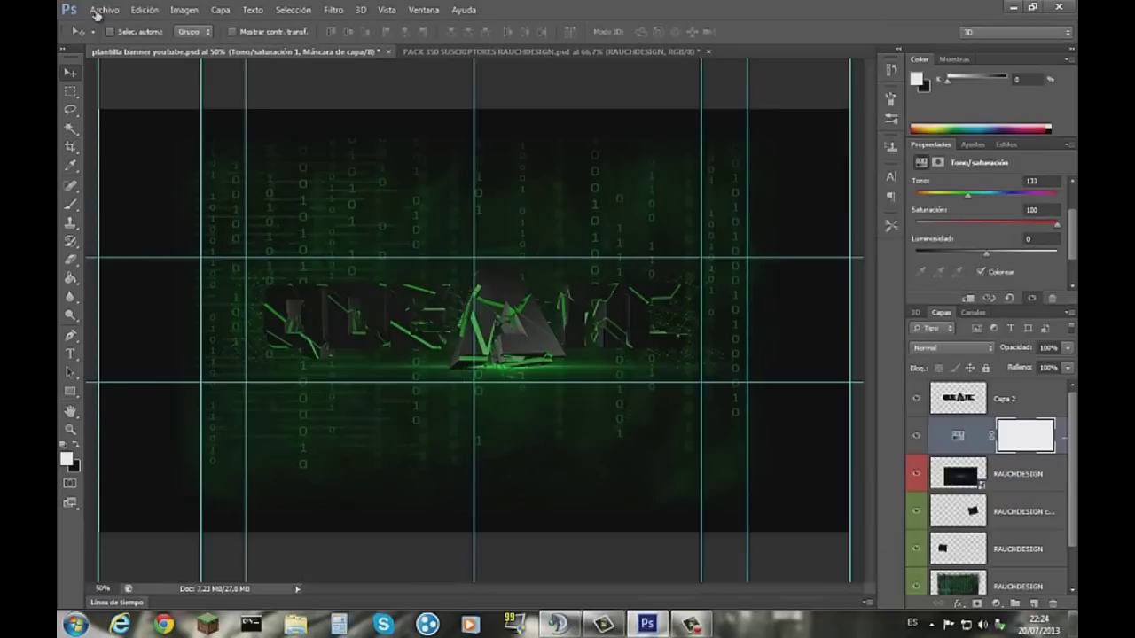
right_click(1057, 435)
key("Escape")
left_click(1018, 474)
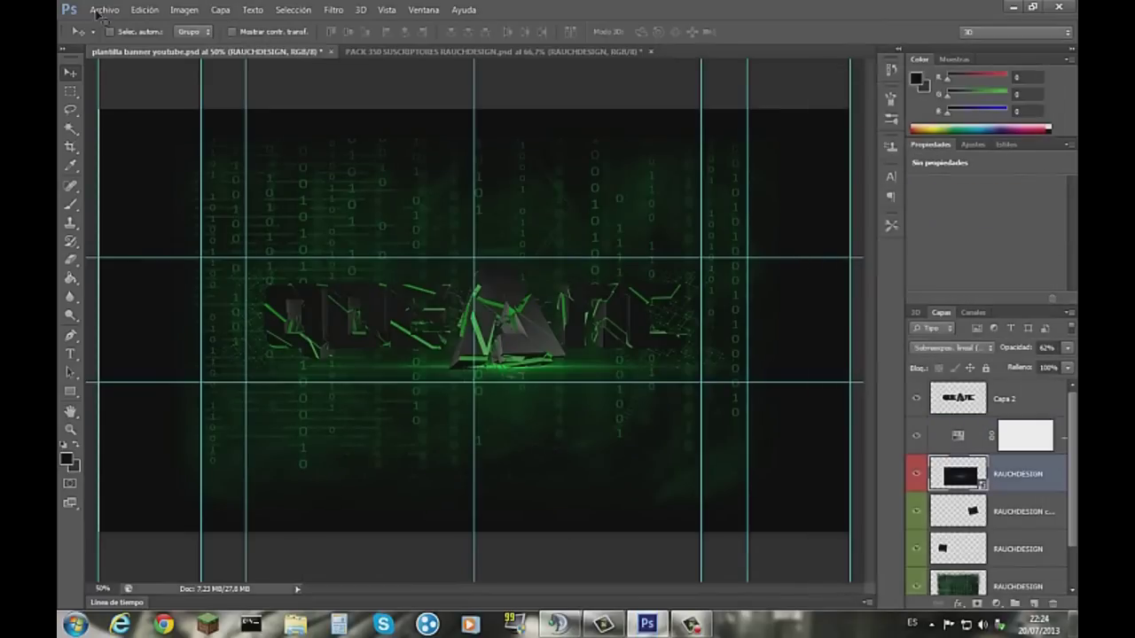
key("e")
key("v")
right_click(1026, 435)
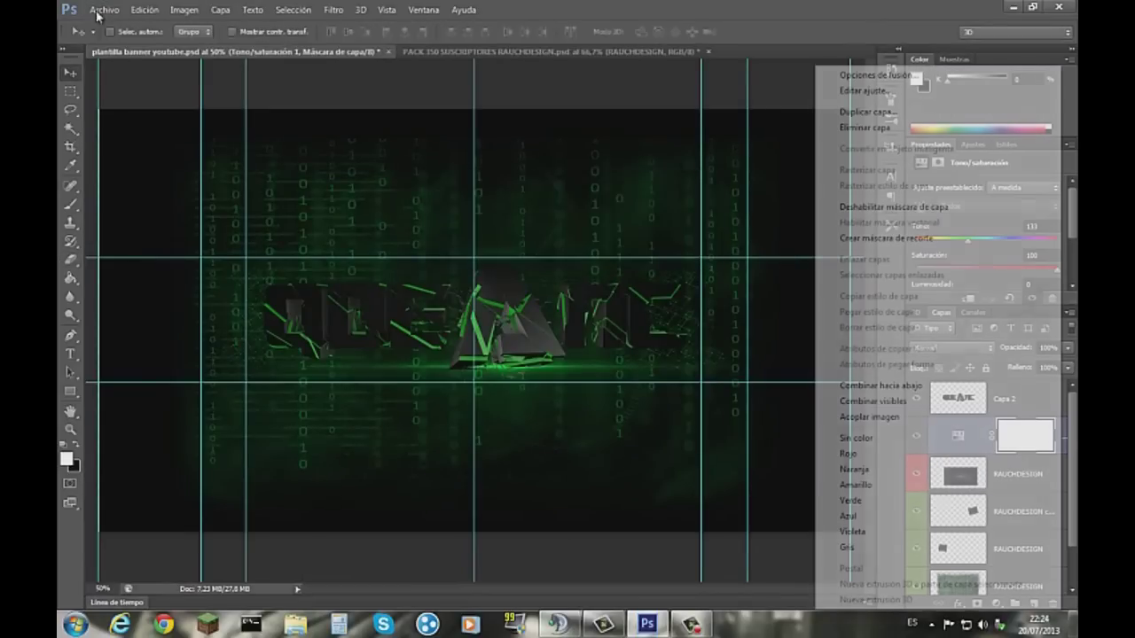
left_click(886, 111)
key("e")
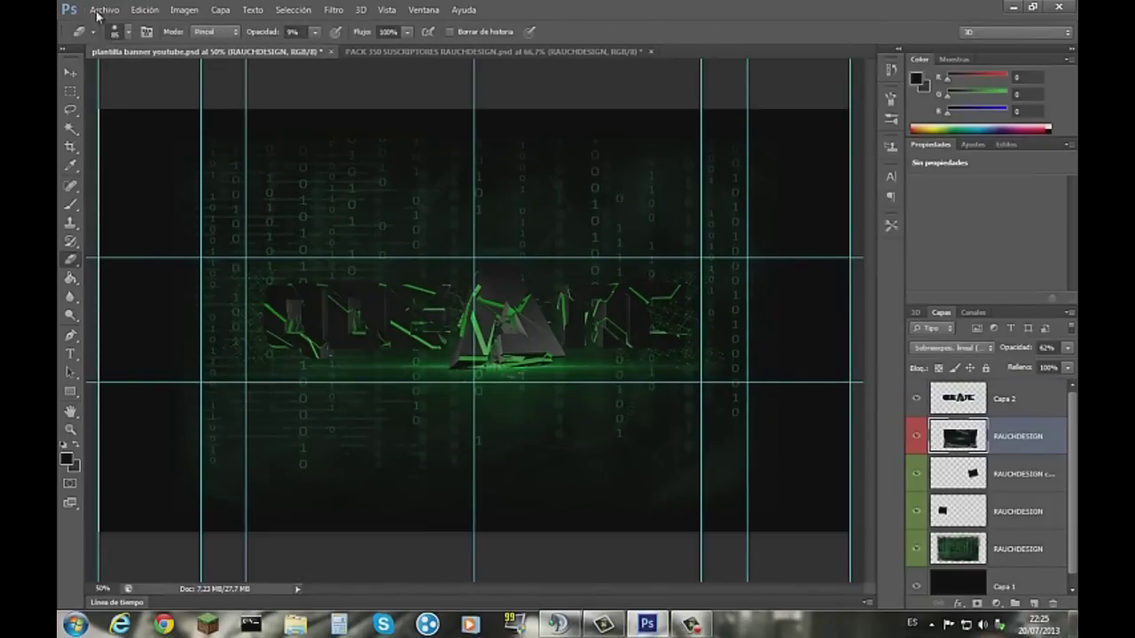
Add the Glass and green falling-code layers beneath the logo and a color dodge texture at 36% opacity above it.
key("ctrl+Tab")
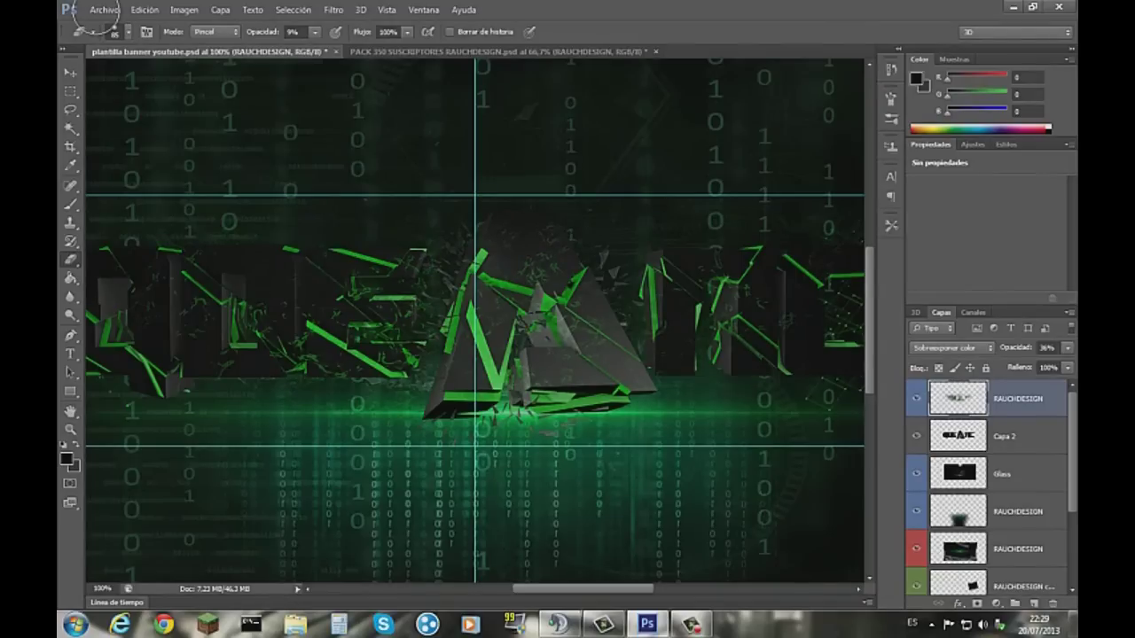
scroll(475, 320, "down", 2)
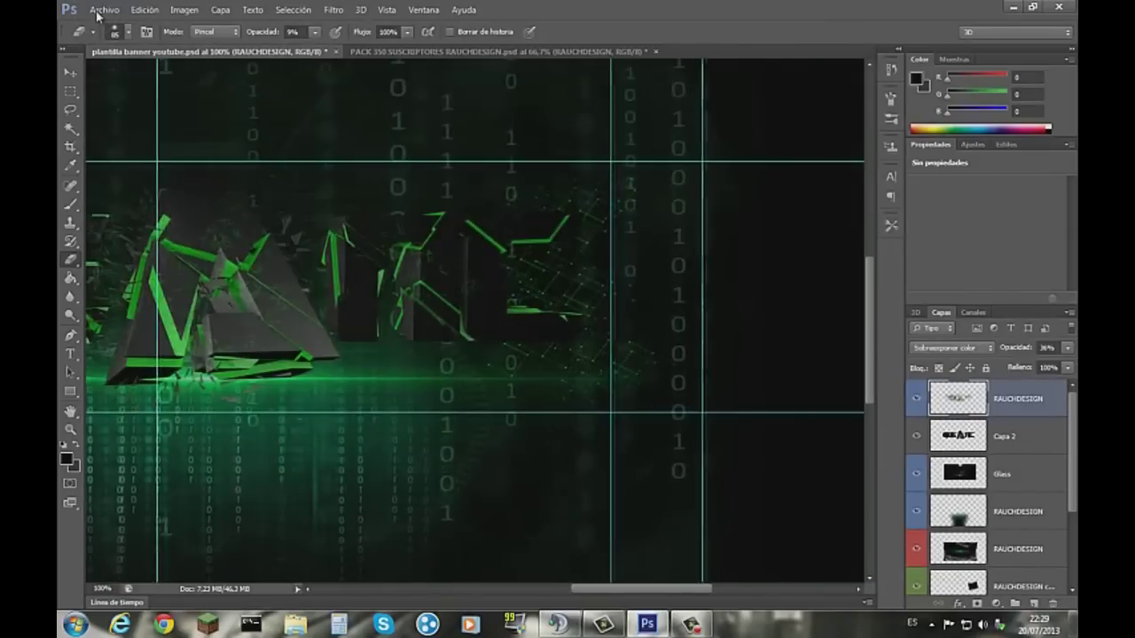
key("z")
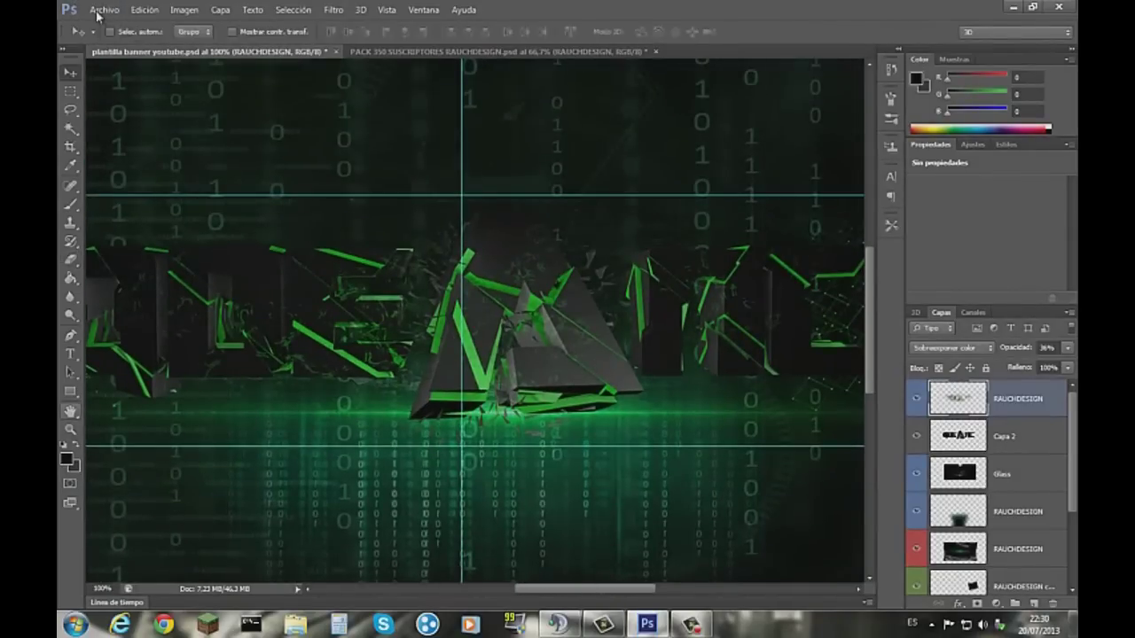
key("ctrl+minus")
key("ctrl+minus")
key("v")
Browse the pack's layer groups and select the jagged-line texture in the Effects group.
key("ctrl+Tab")
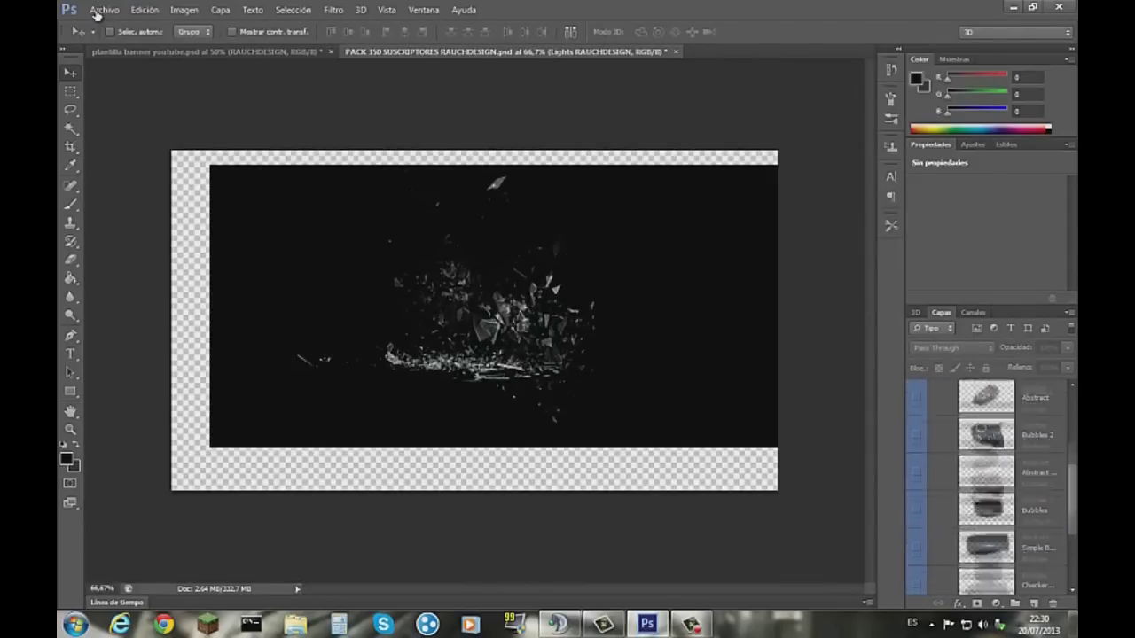
key("alt+bracketleft")
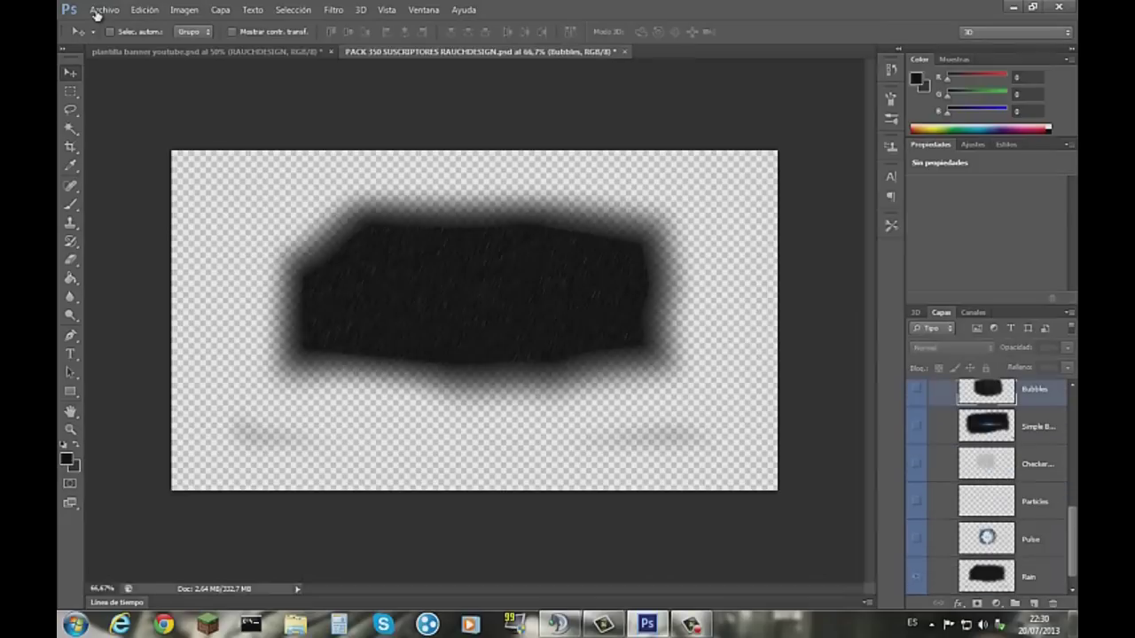
key("alt+bracketleft")
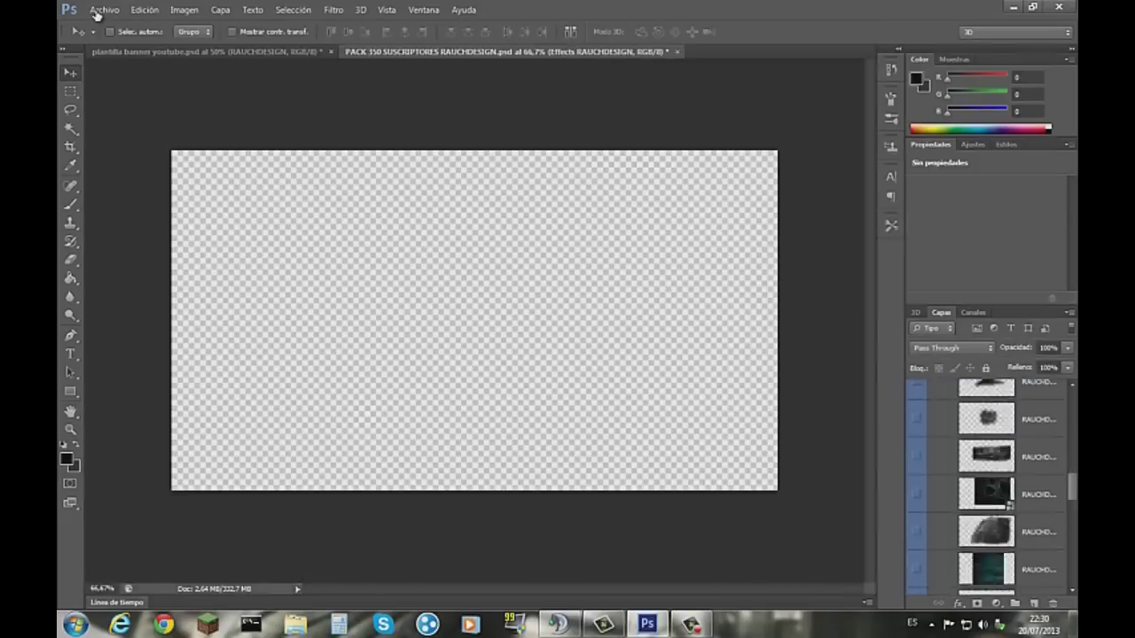
key("alt+bracketleft")
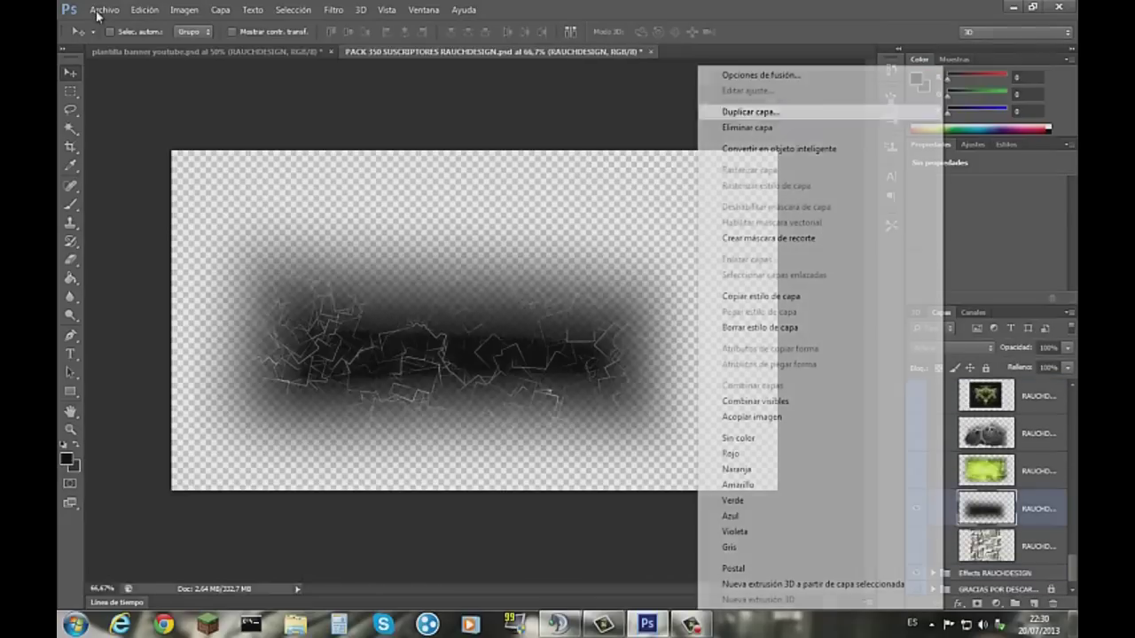
Try duplicating the jagged-line texture inside the pack document, and remove the copy.
key("ctrl+j")
key("ctrl+Tab")
key("ctrl+Tab")
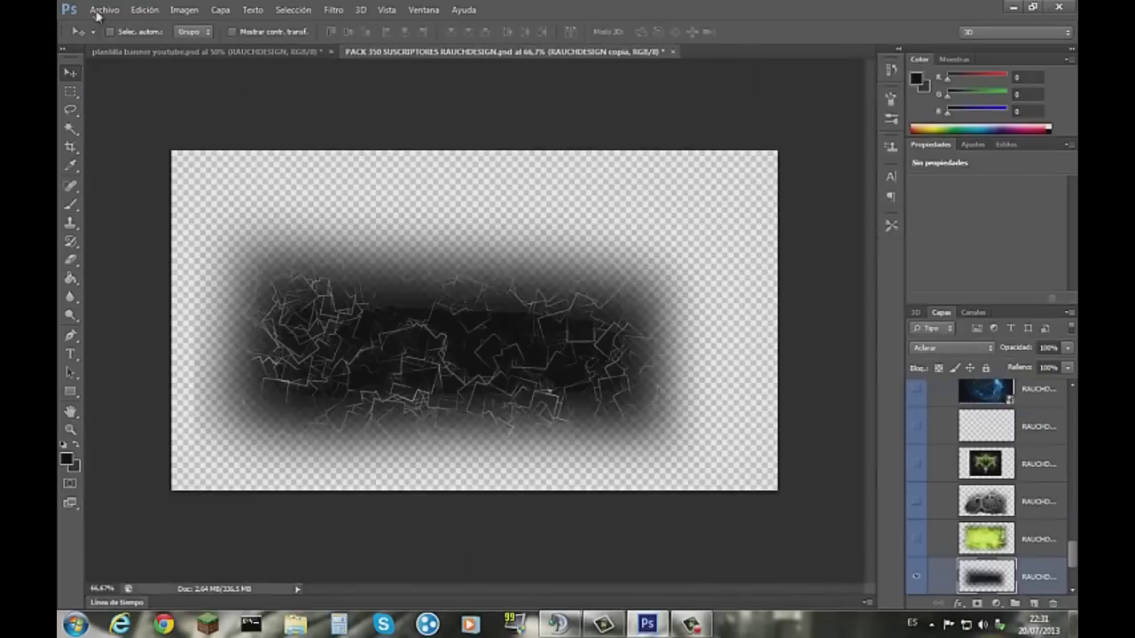
key("alt+bracketleft")
Copy the jagged-line texture into the banner between the logo and Glass layers, at 67% opacity.
key("Return")
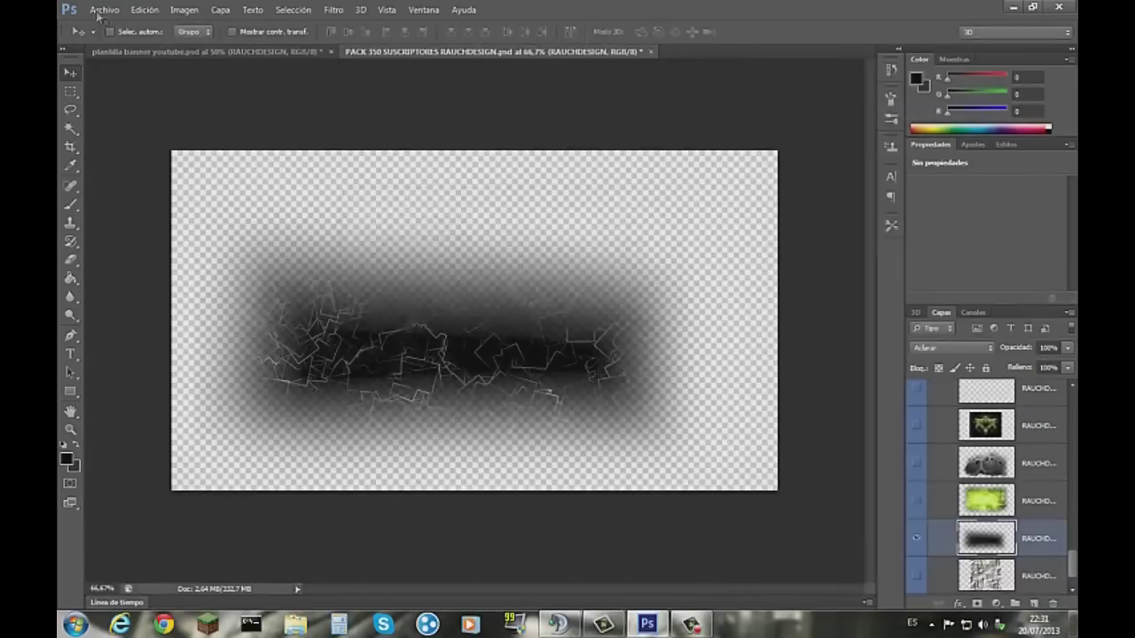
key("ctrl+Tab")
key("ctrl+bracketright")
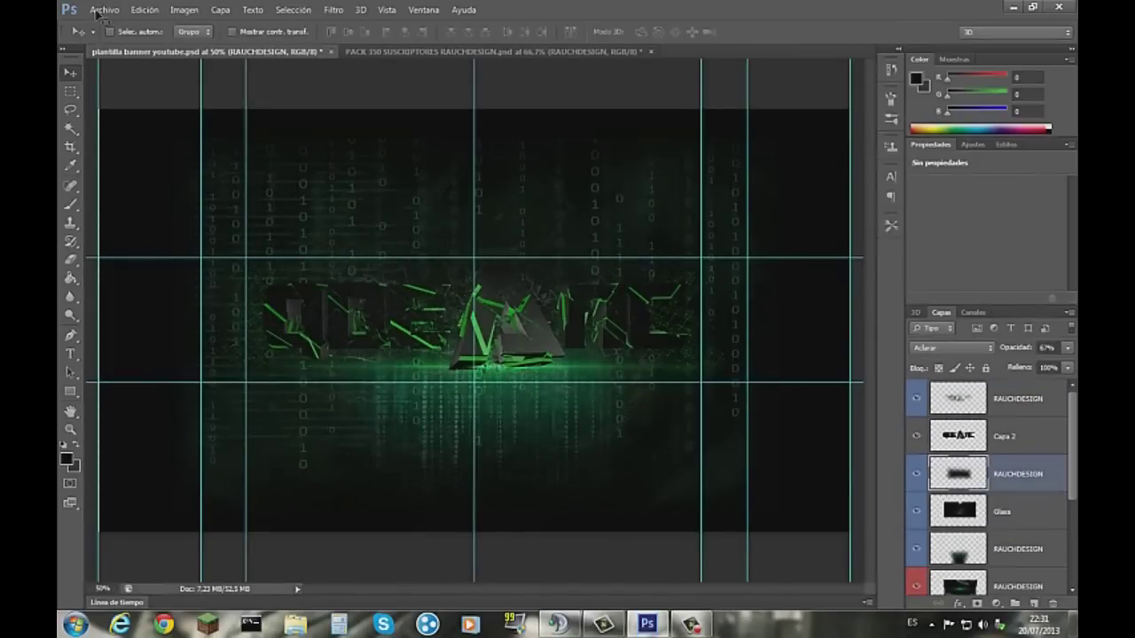
Stretch the jagged-line texture with Free Transform so it extends around the whole logo.
key("alt+e")
key("t")
key("Return")
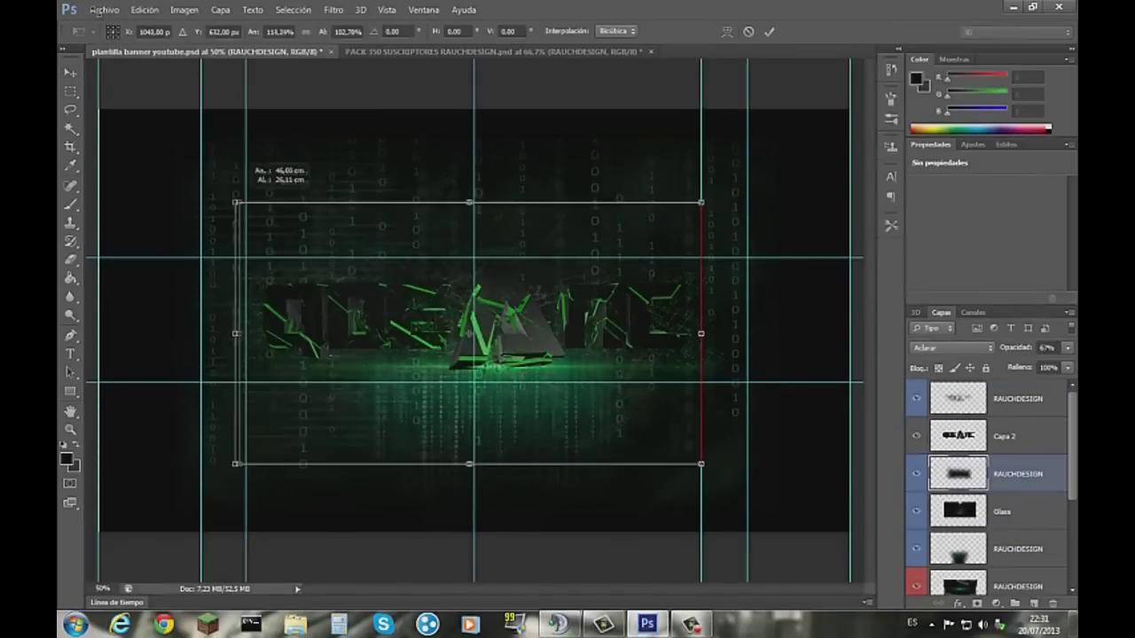
key("Return")
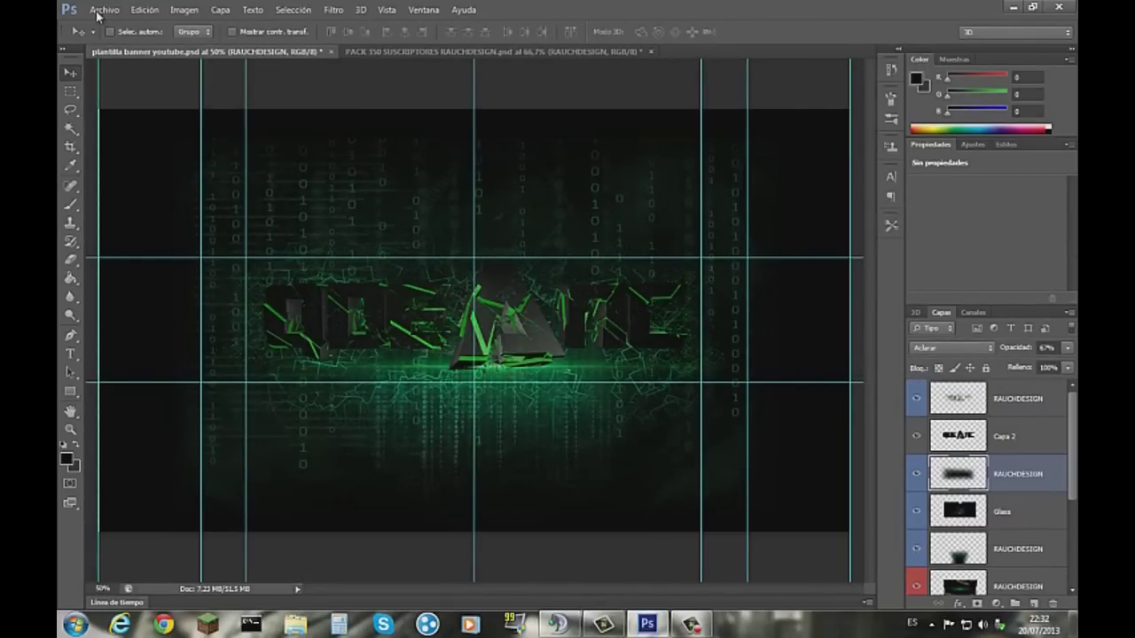
Open the signature text PSD file alongside the banner.
scroll(989, 479, "down", 3)
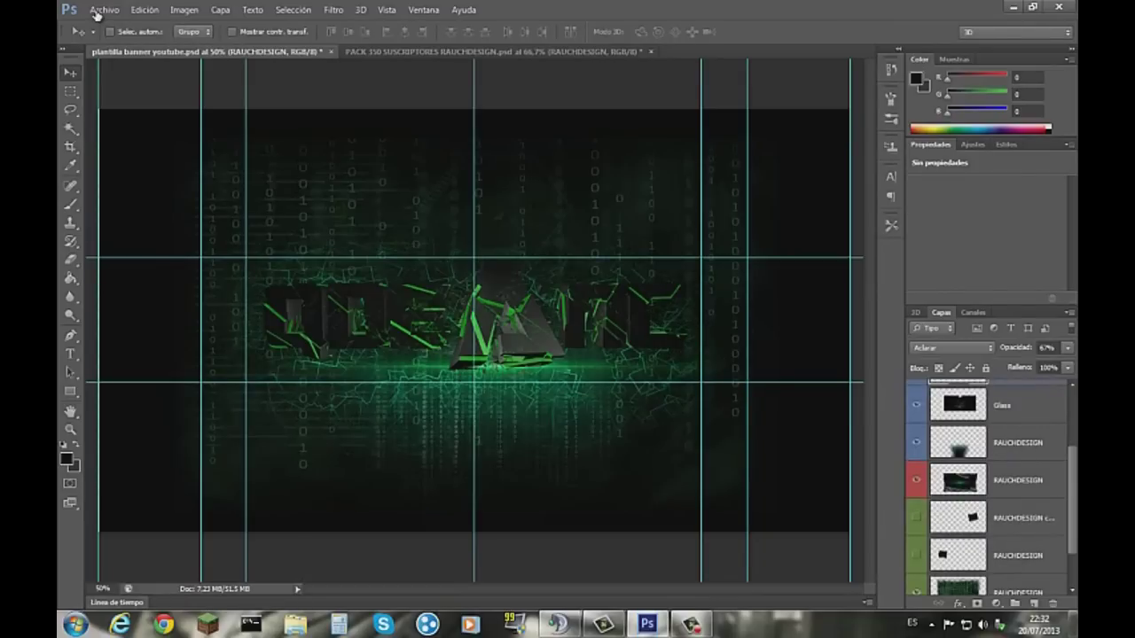
left_click(104, 9)
left_click(110, 37)
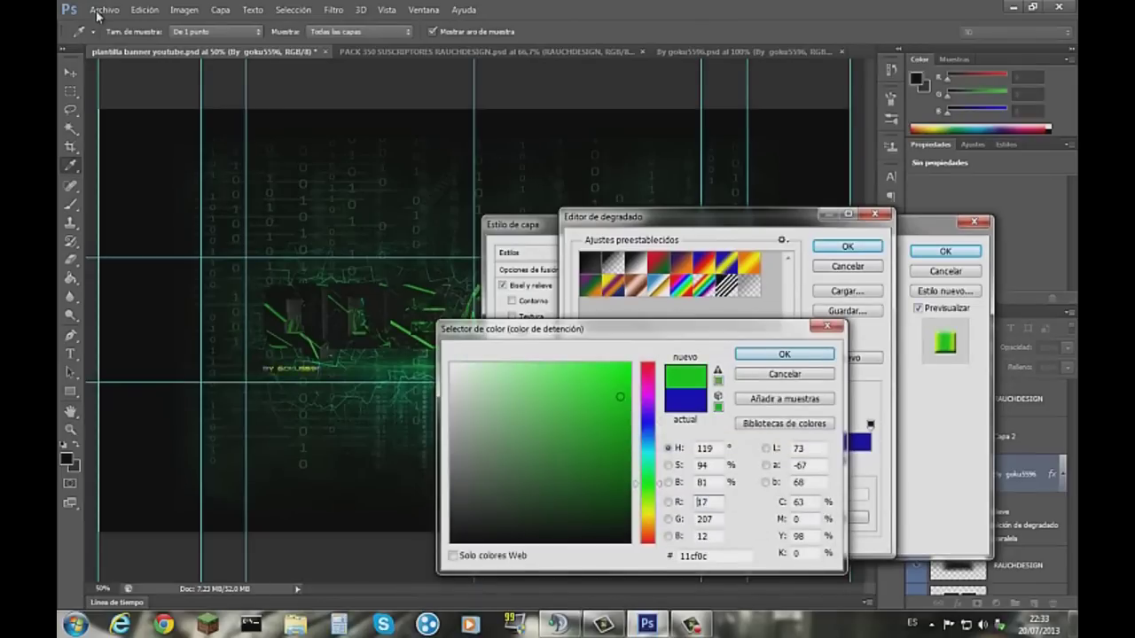
Give the signature text a reflected green-blue-green gradient overlay at a 90° angle and 122% scale.
key("Return")
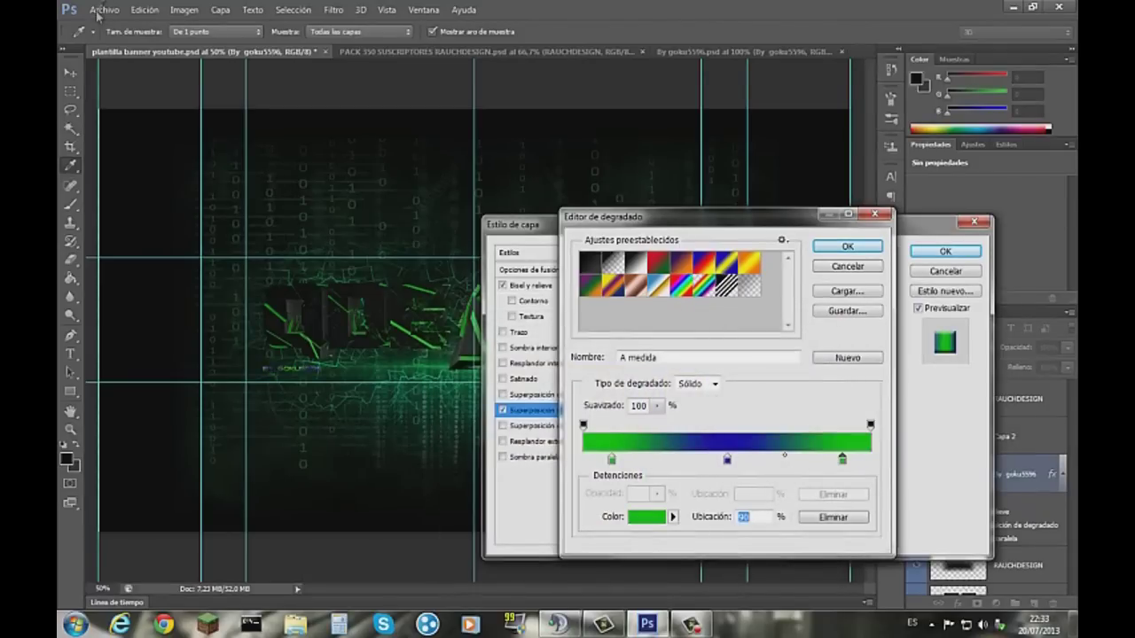
key("Return")
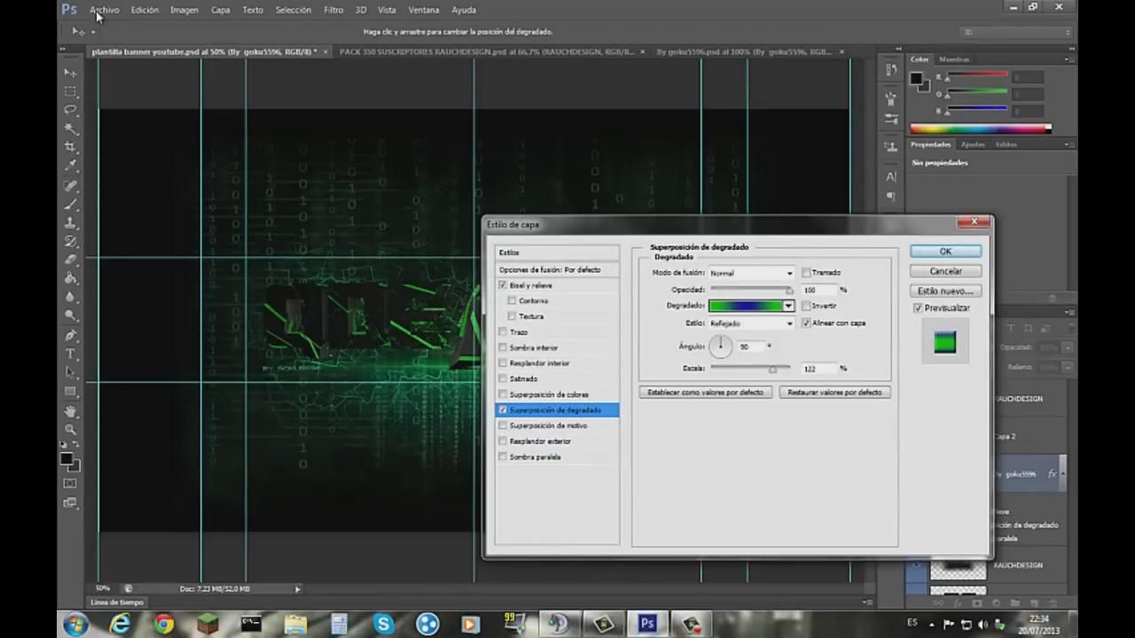
key("Return")
Set the signature text's gradient overlay to a linear blue-green-blue gradient at 150% scale.
key("z")
key("ctrl+1")
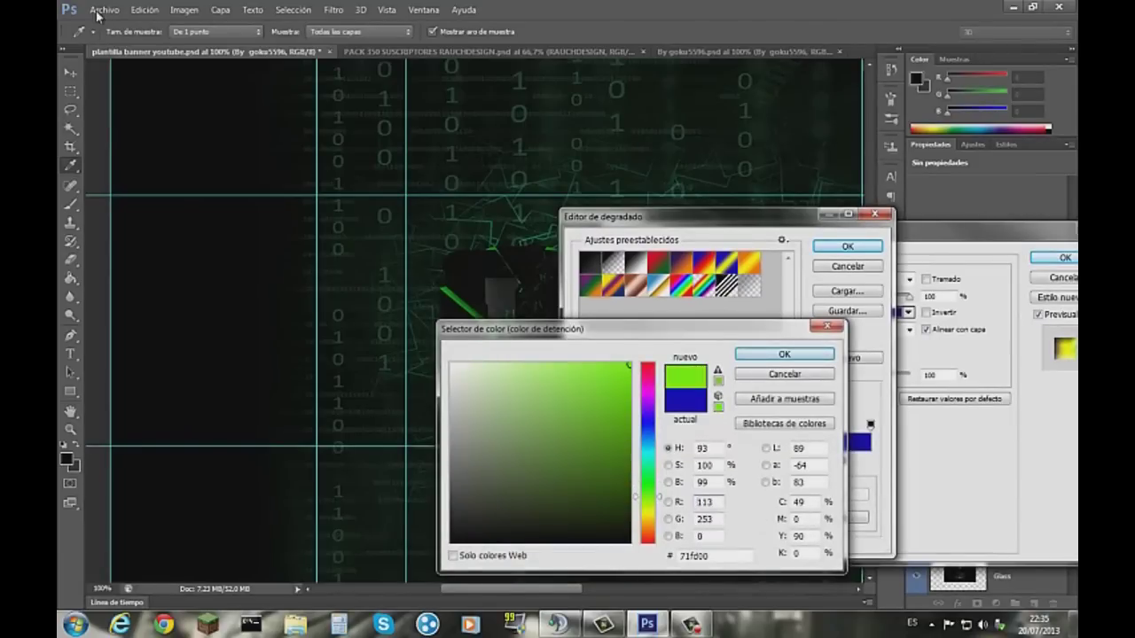
key("Return")
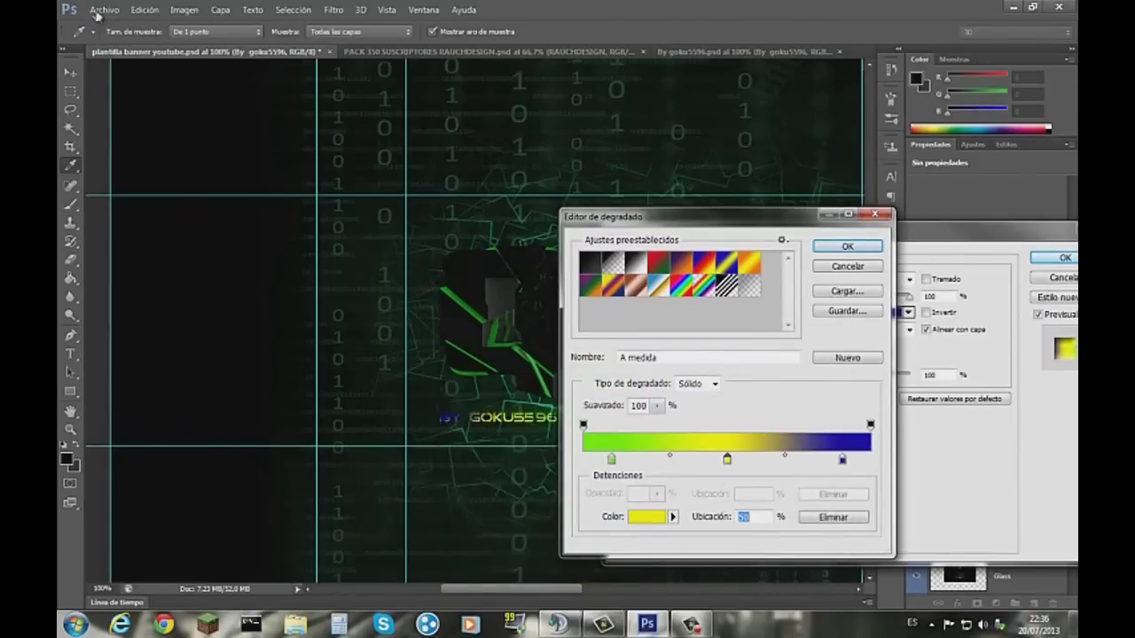
key("Return")
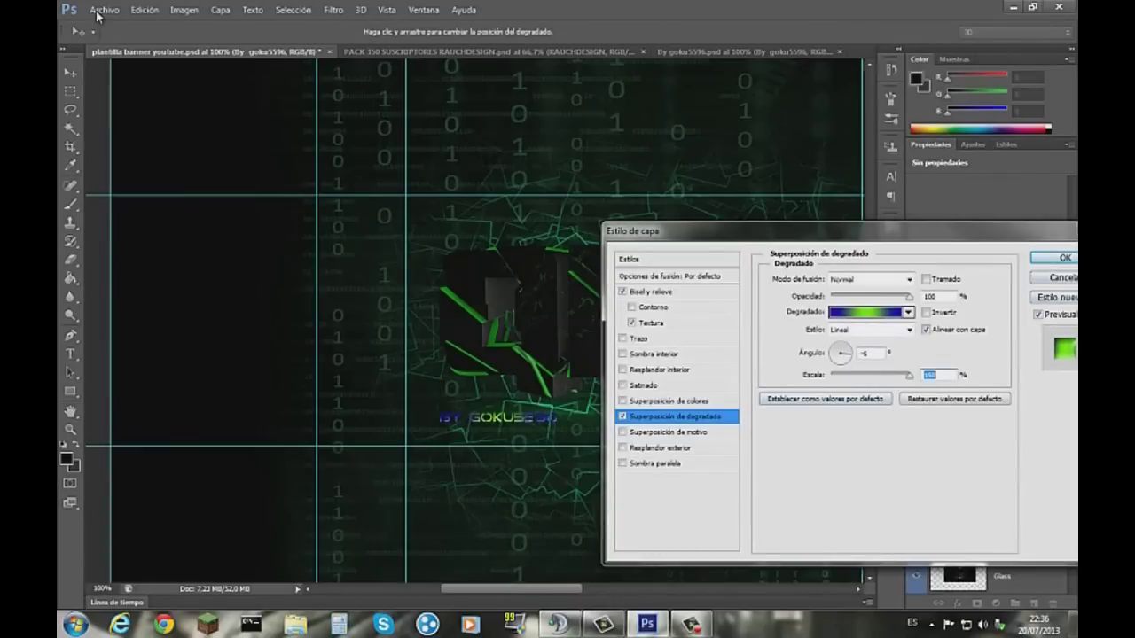
key("Return")
Duplicate the green flare layer and shift the copy across to the signature text under the logo.
scroll(988, 488, "down", 2)
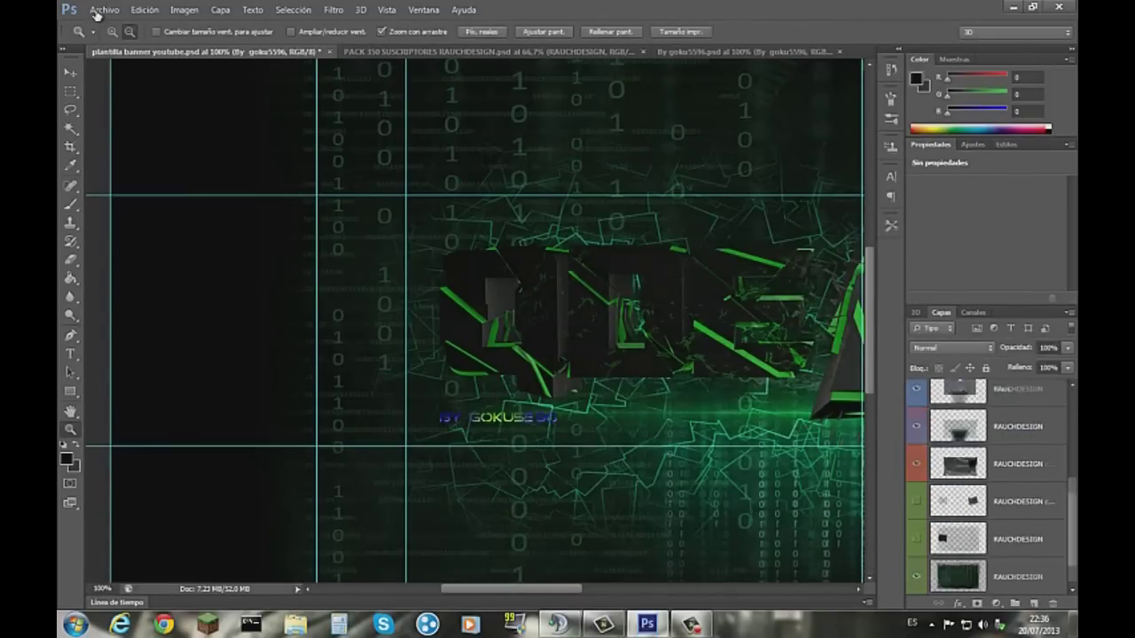
right_click(1020, 501)
left_click(835, 111)
key("Return")
key("ctrl+1")
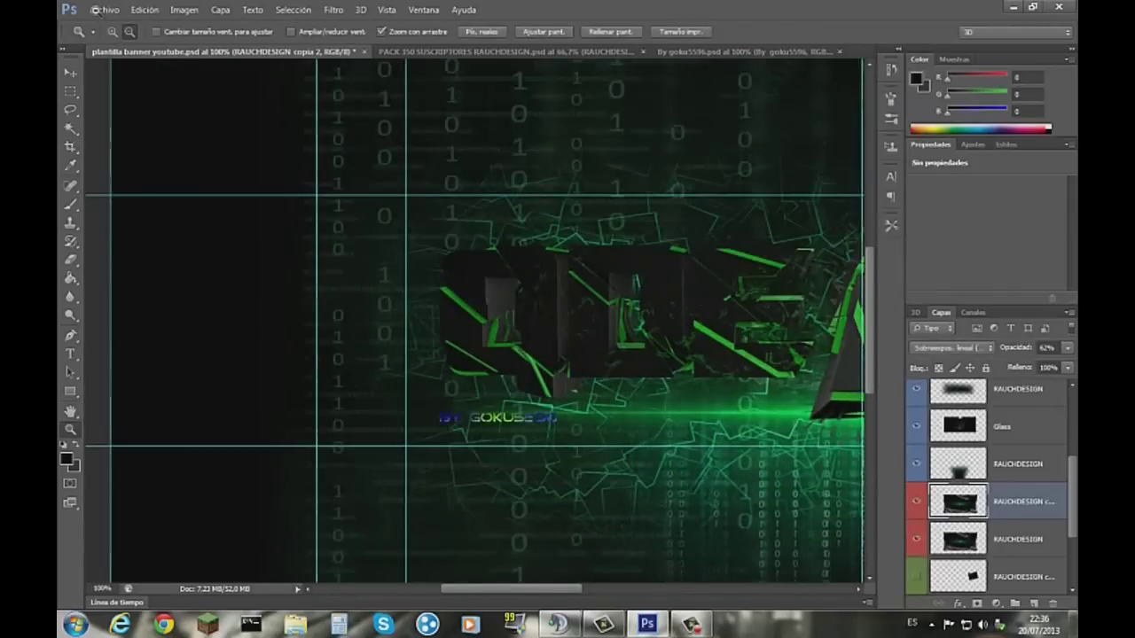
key("v")
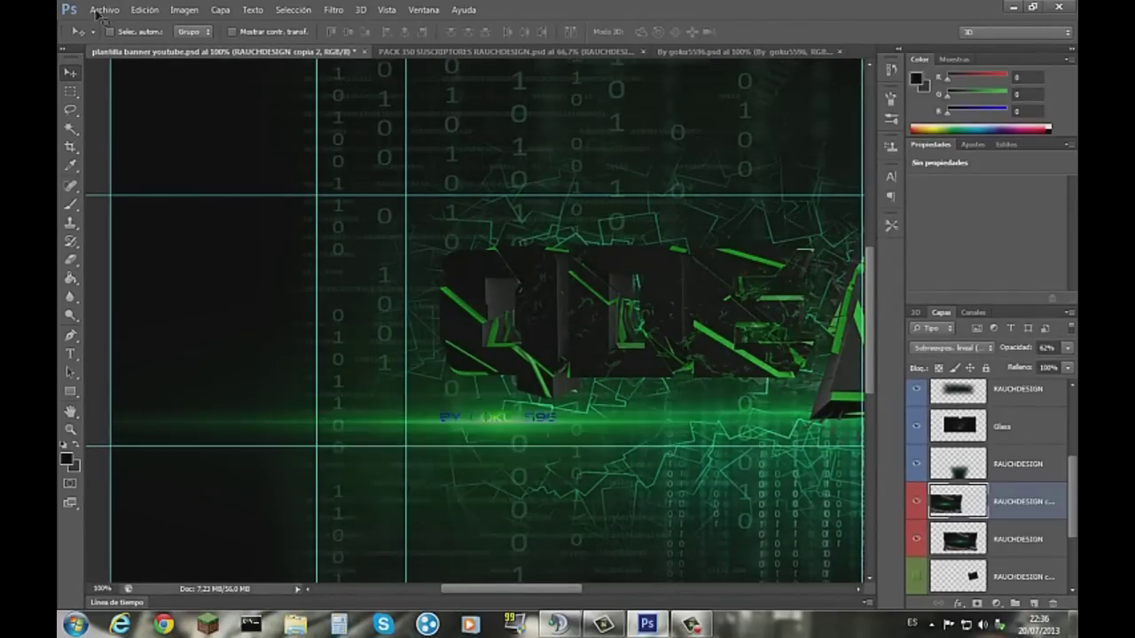
Shrink the flare copy with Free Transform and position its glow behind the signature text.
key("z")
key("ctrl+minus")
left_click(145, 10)
left_click(405, 307)
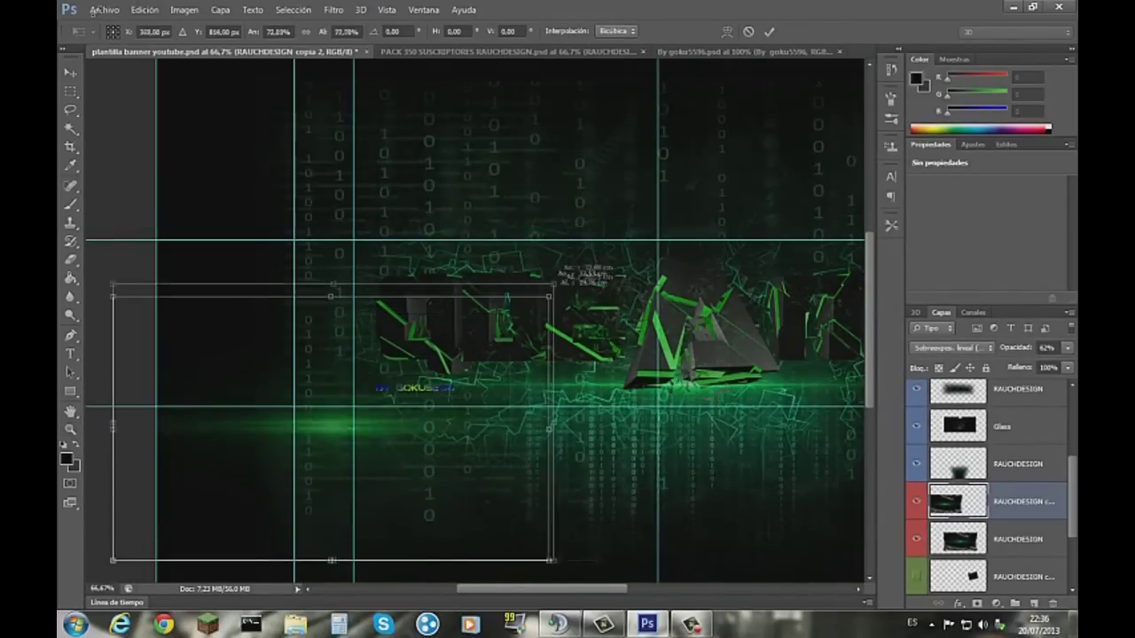
left_click_drag(874, 240, 384, 375)
left_click_drag(319, 397, 483, 320)
key("Return")
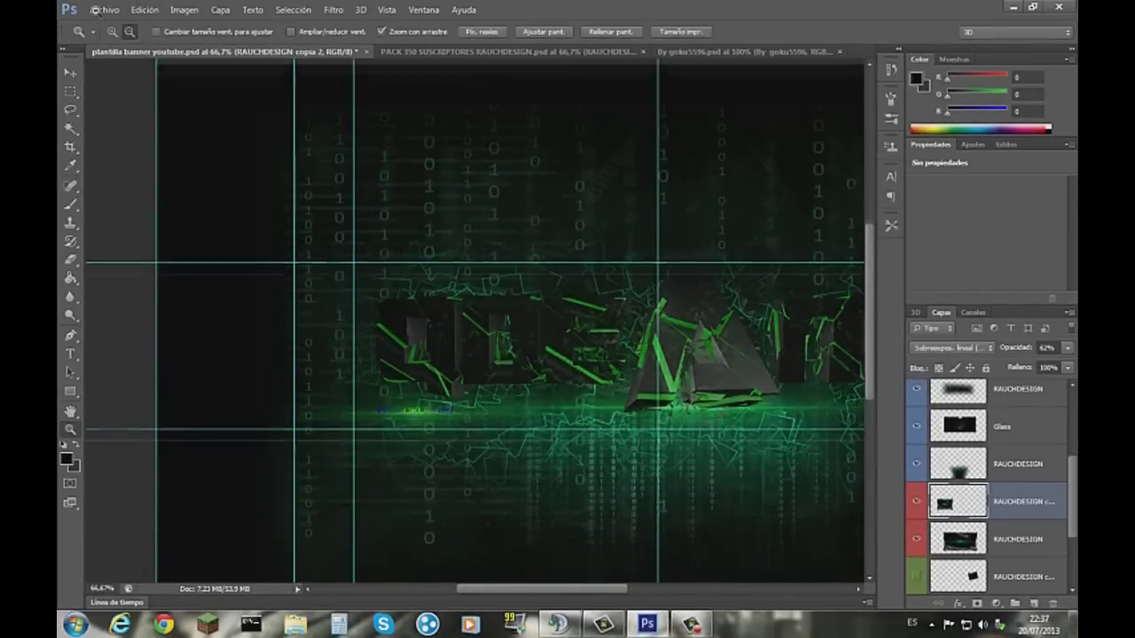
Recolor both blue end stops of the signature text's gradient overlay to spring green, using 00fe8f for the 90% stop.
double_click(1012, 483)
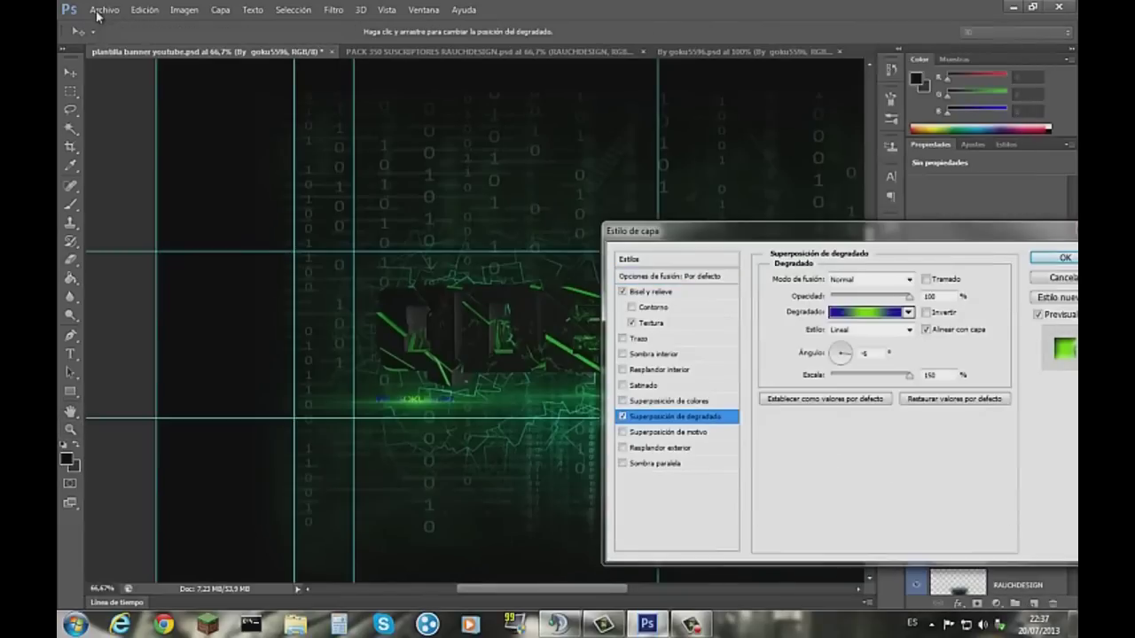
left_click(803, 324)
left_click(870, 458)
left_click(646, 518)
left_click_drag(627, 423, 631, 364)
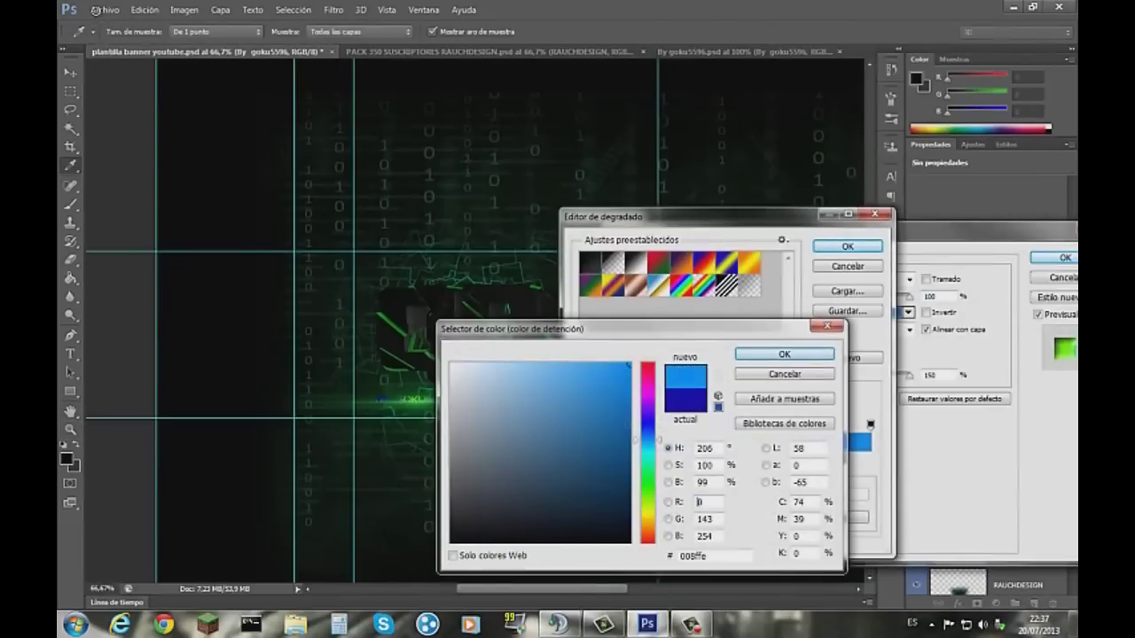
left_click_drag(647, 440, 647, 462)
left_click(784, 353)
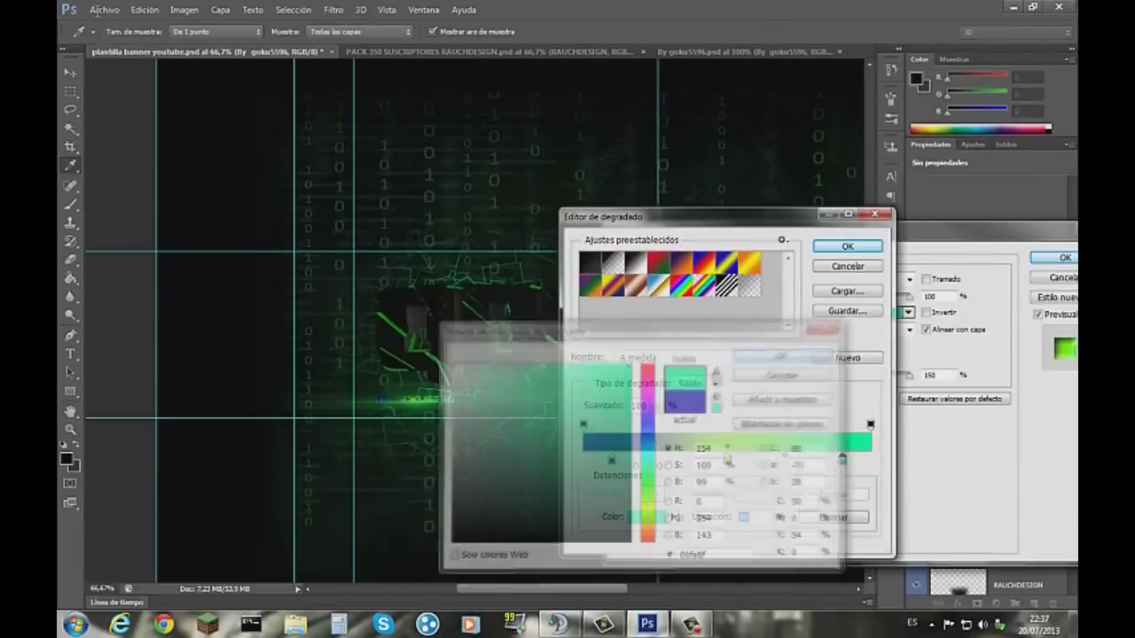
type("10")
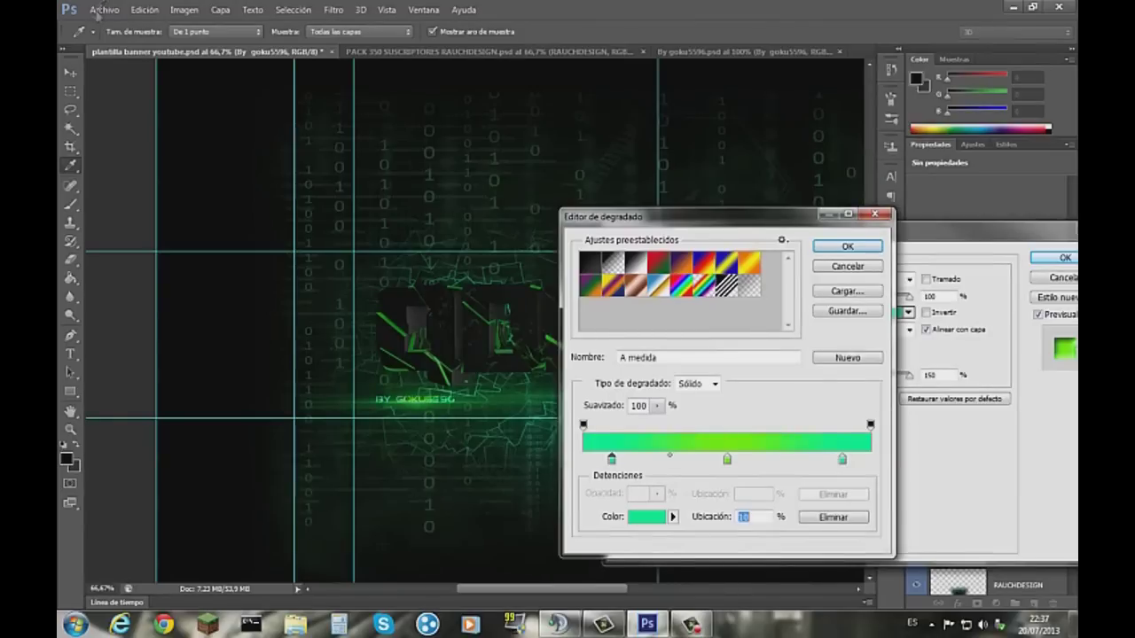
key("Return")
key("Return")
key("z")
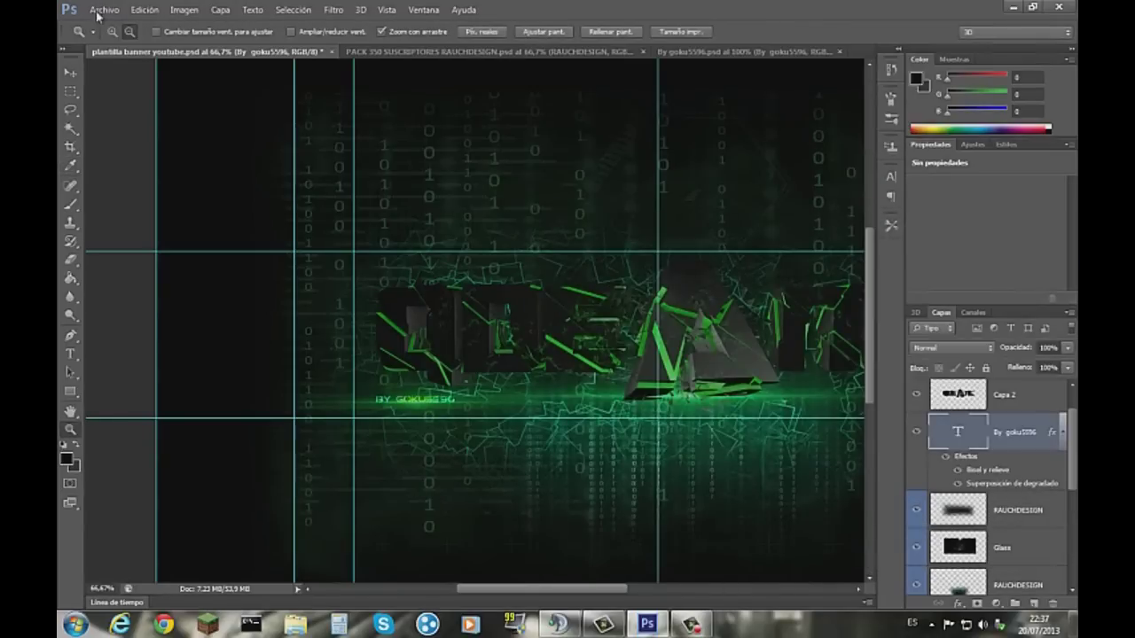
Select the flare copy behind the signature text and set its opacity to 54%.
key("alt+bracketleft")
key("alt+bracketleft")
key("alt+bracketleft")
key("alt+bracketleft")
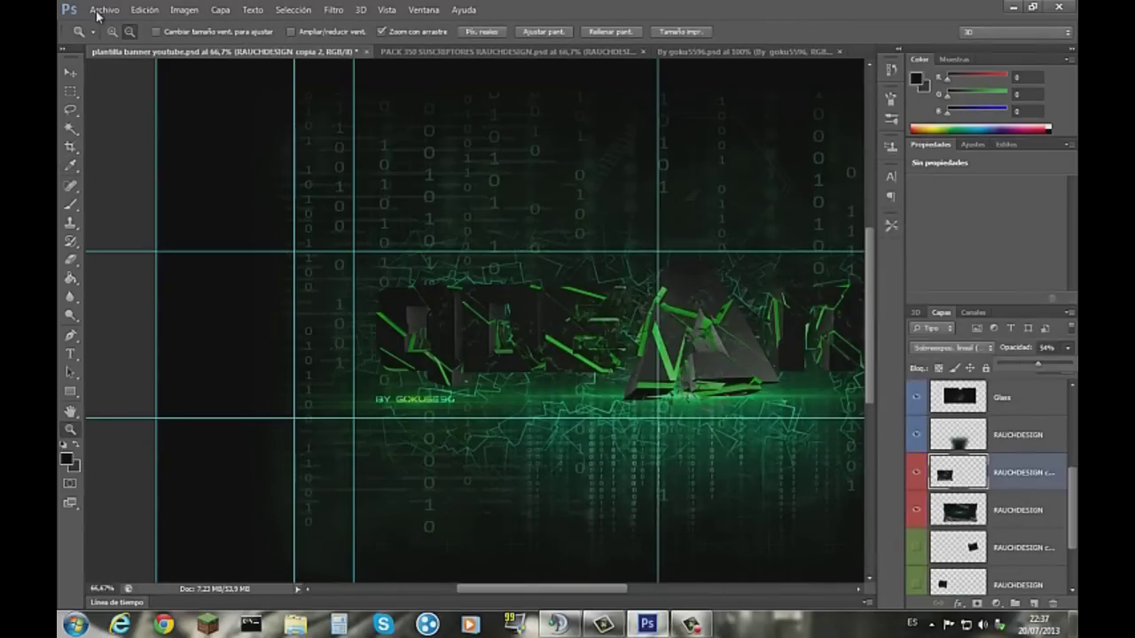
key("ctrl+minus")
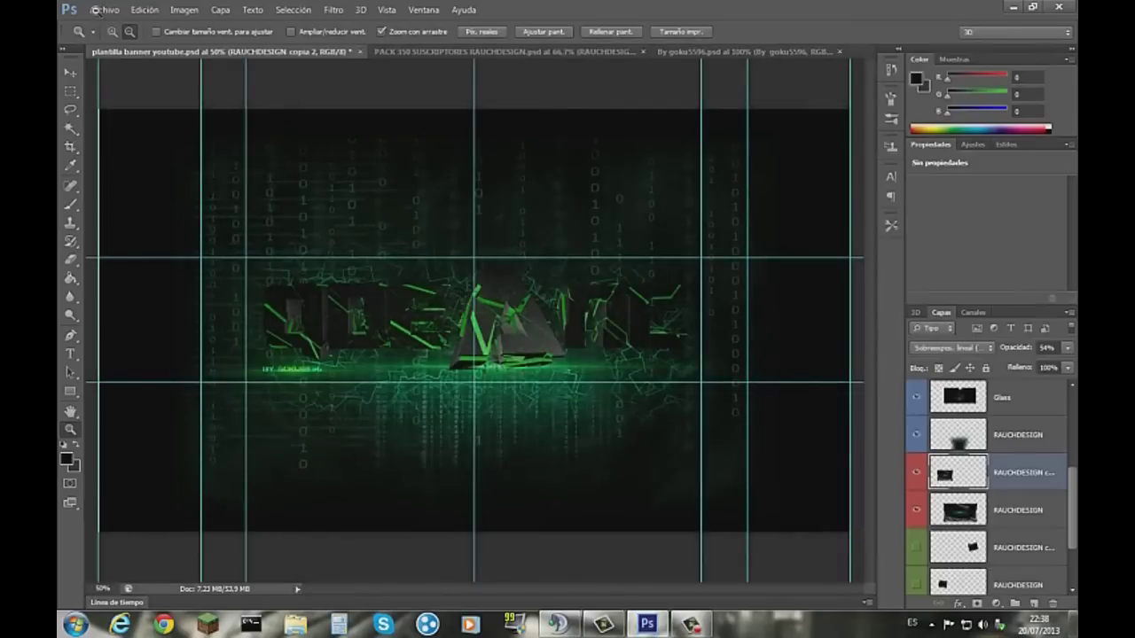
key("v")
Save a copy of the banner as a JPEG named Banner qdeanc (Final) in the qdeanc folder.
left_click(97, 11)
left_click(133, 179)
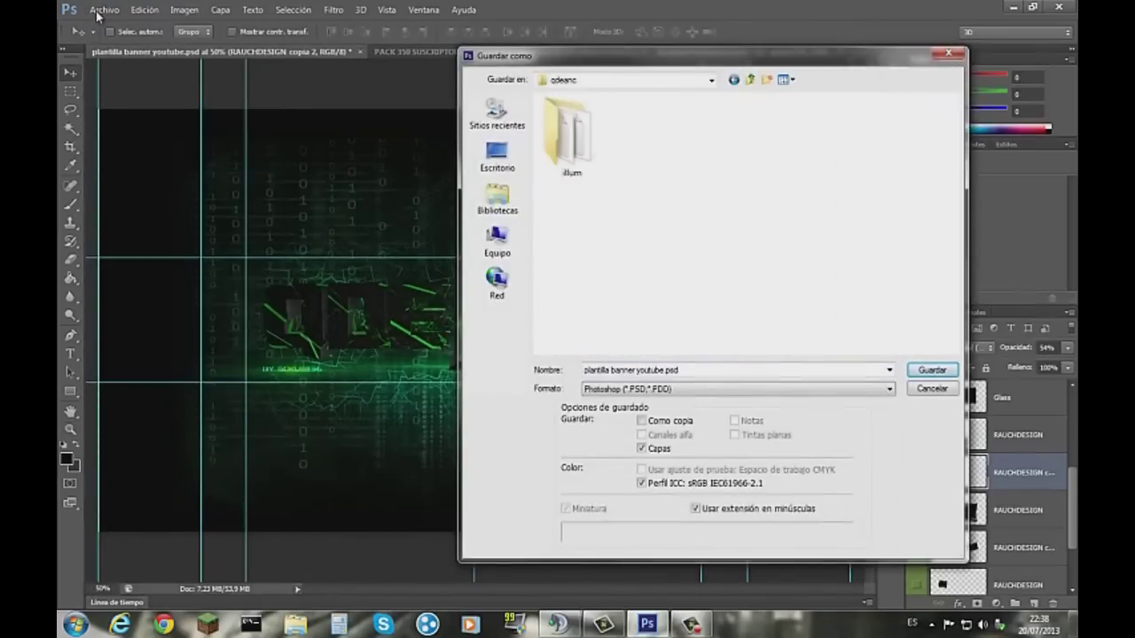
key("Tab")
key("alt+Down")
key("Return")
key("shift+Tab")
type("b")
key("Down")
key("Left")
key("Left")
key("Left")
key("Left")
key("Left")
key("ctrl+shift+Left")
key("ctrl+shift+Left")
key("BackSpace")
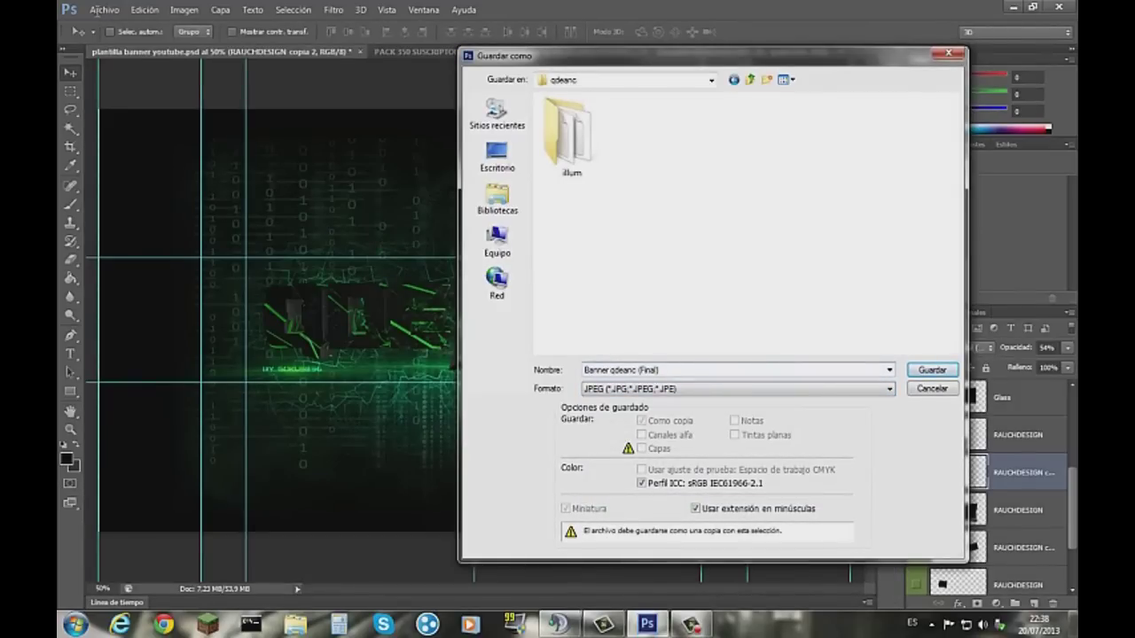
key("Return")
key("Return")
Save the layered banner in Photoshop format as Banner qdeanc (Photoshop) in the qdeanc folder.
left_click(102, 10)
key("ctrl+shift+s")
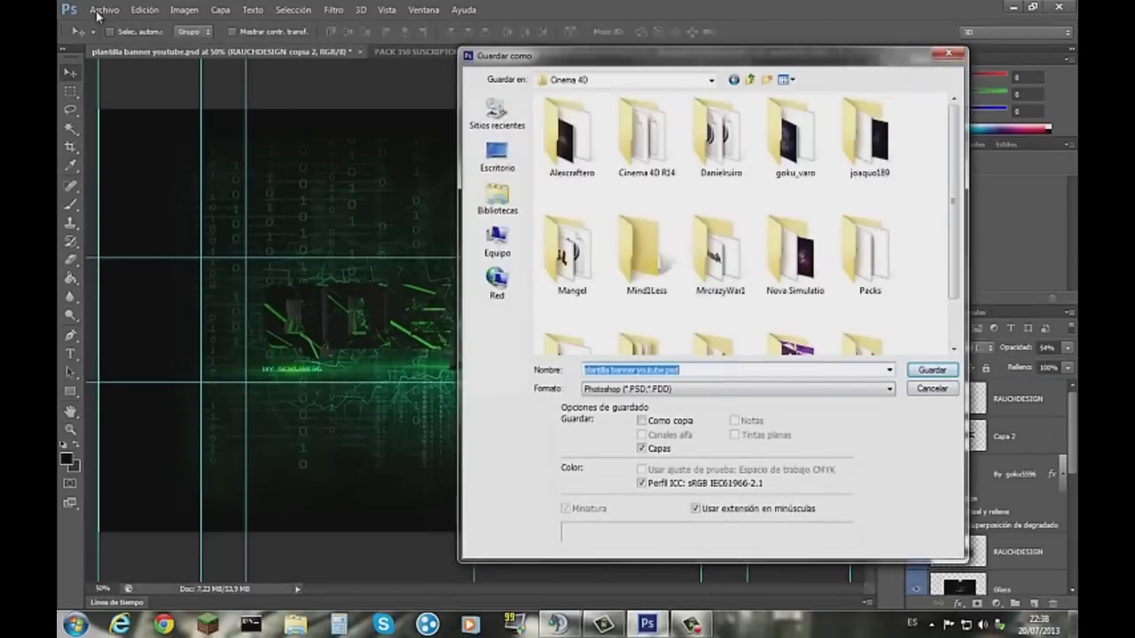
type("b")
key("Down")
key("Down")
key("Down")
key("Return")
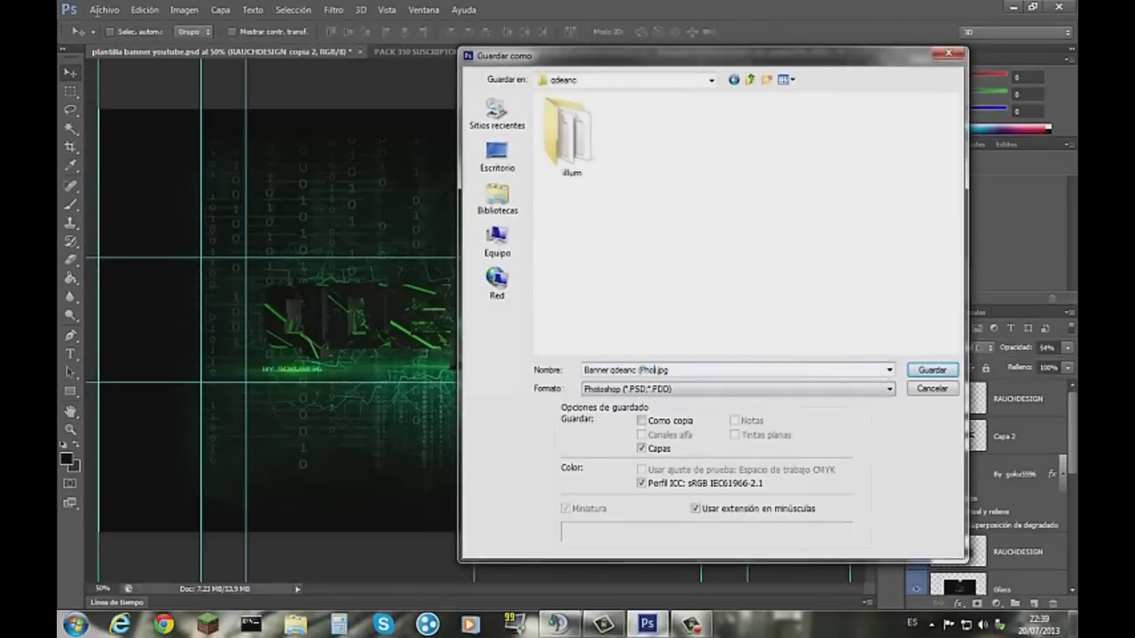
key("Tab")
key("alt+Down")
key("Escape")
key("shift+Tab")
key("End")
key("shift+Left")
key("shift+Left")
key("shift+Left")
key("Return")
key("Return")
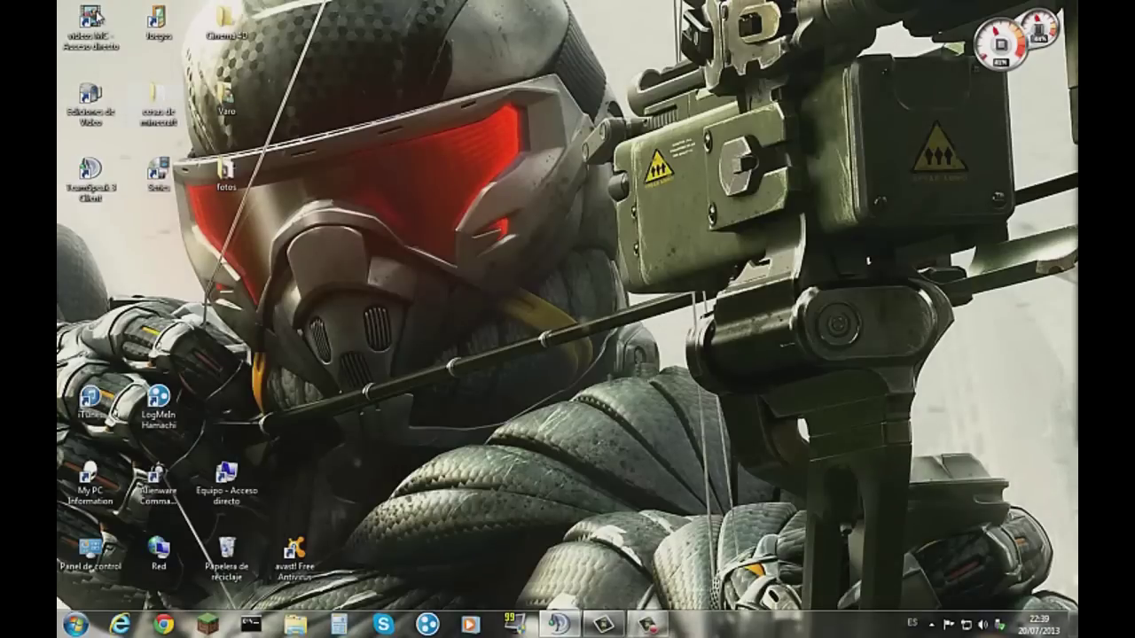
Open the qdeanc folder inside Cinema 4D from the desktop and view Banner qdeanc (Final).jpg.
double_click(226, 18)
double_click(585, 276)
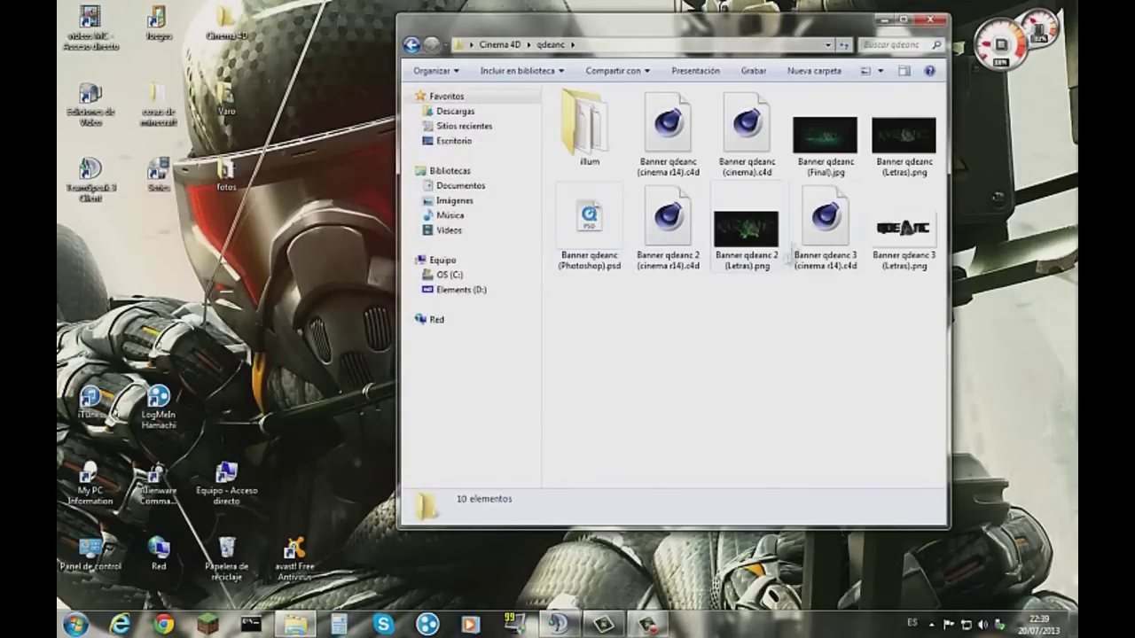
double_click(825, 142)
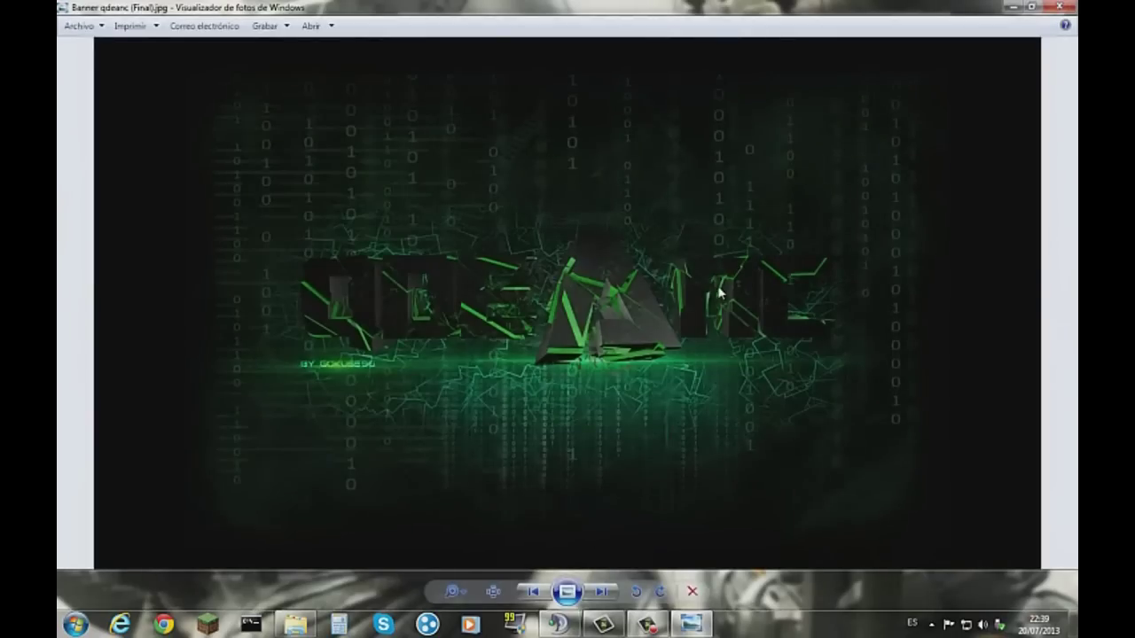